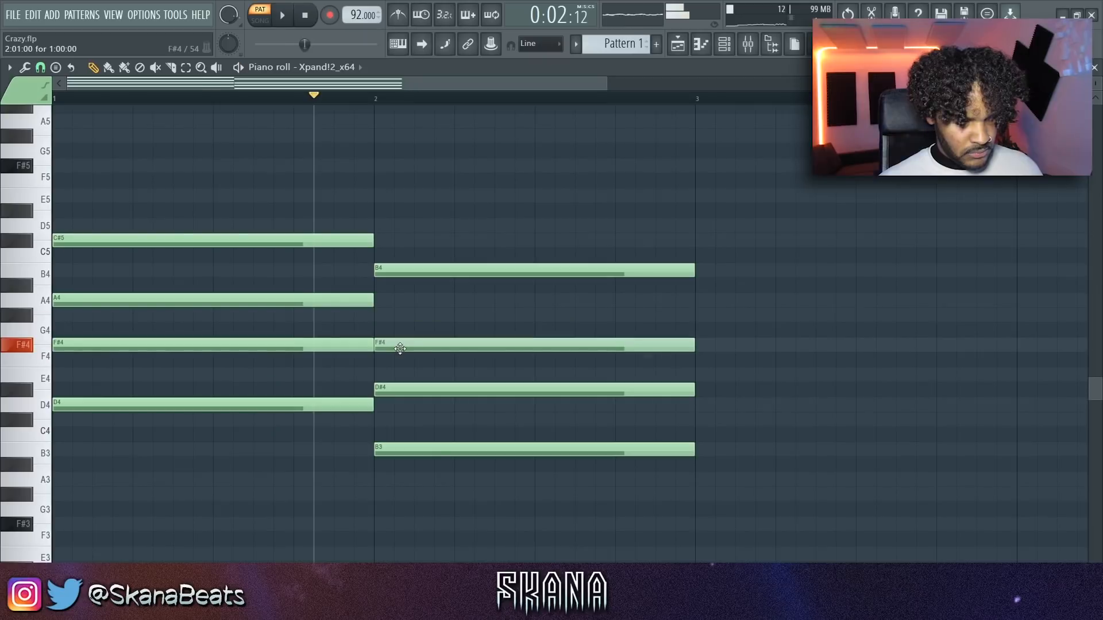
Step: Lower the D#4 note of the second chord to D4
key(space)
drag(414, 390, 414, 403)
key(space)
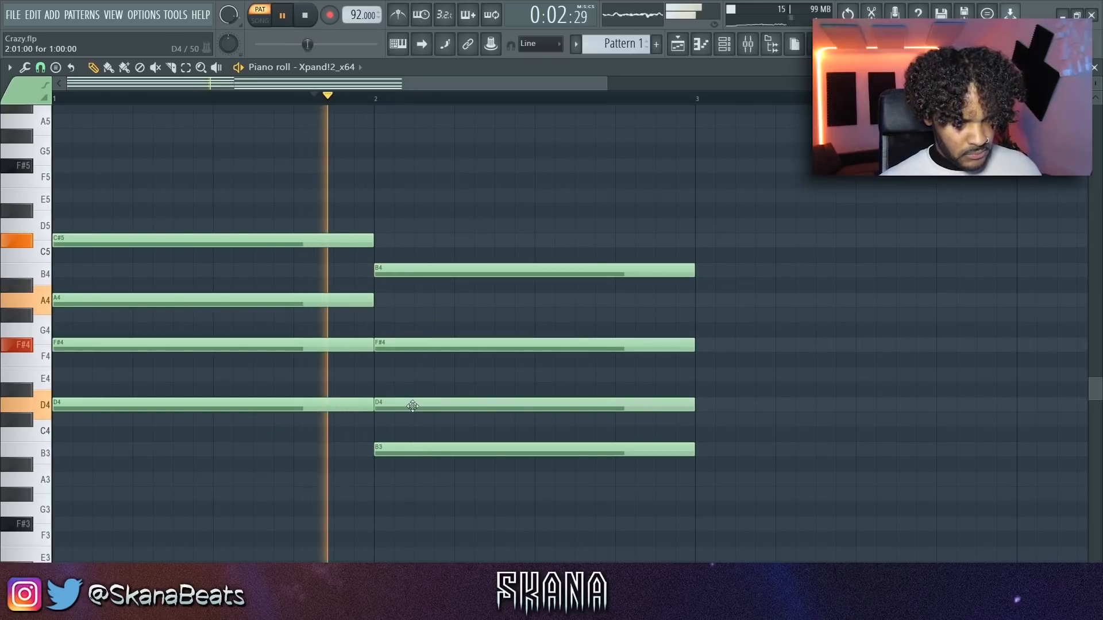
Step: Duplicate the two-bar chord progression so the copy fills bars 3 and 4
scroll(403, 400, down, 1)
scroll(404, 401, down, 2)
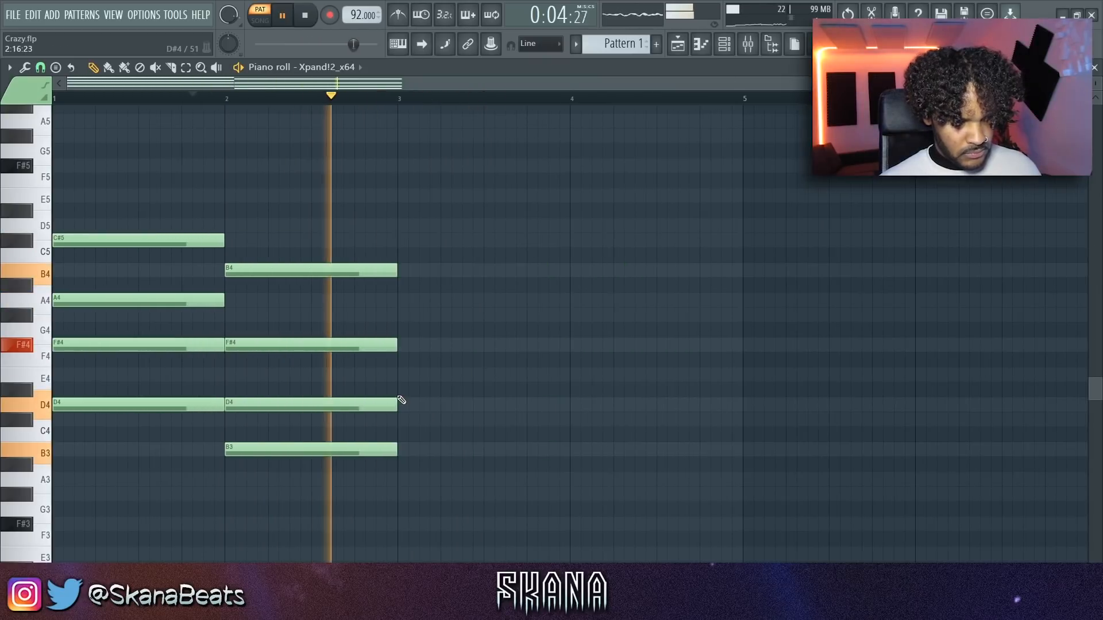
key(ctrl+b)
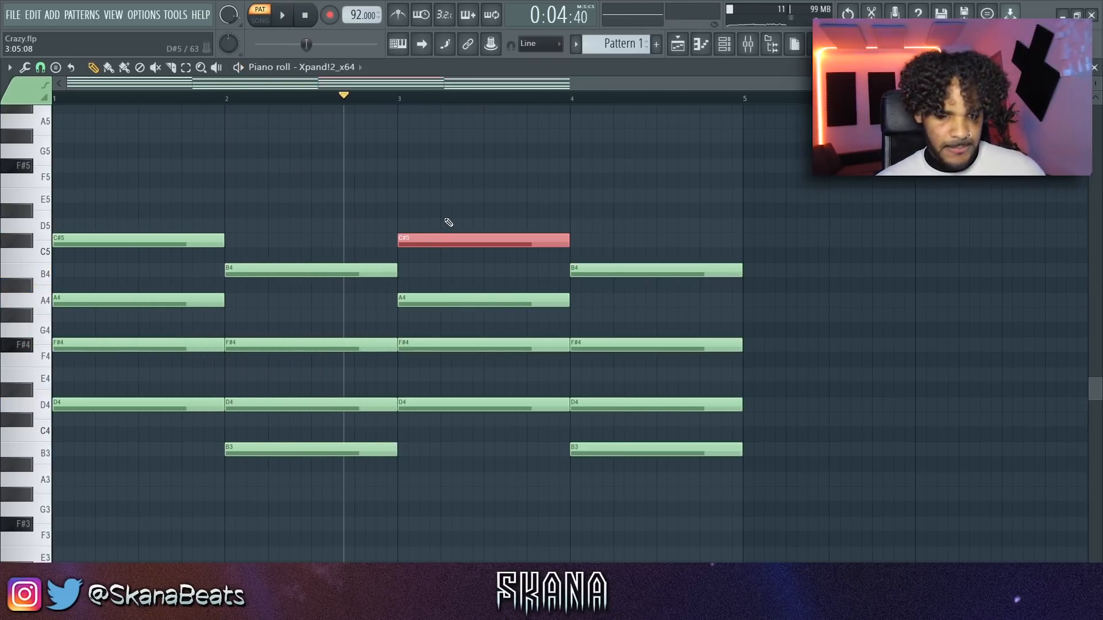
Step: Drop bar 3's C#5 and A4 notes an octave, and change bar 4's B4 to A4 and B3 to C#4
key(ctrl+Down)
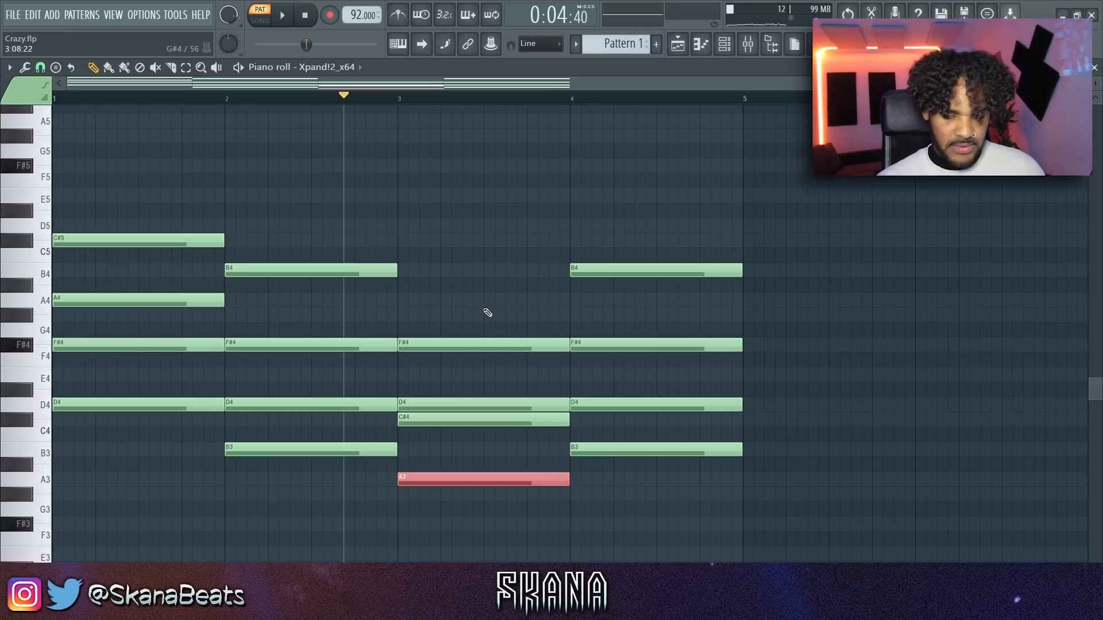
click(305, 15)
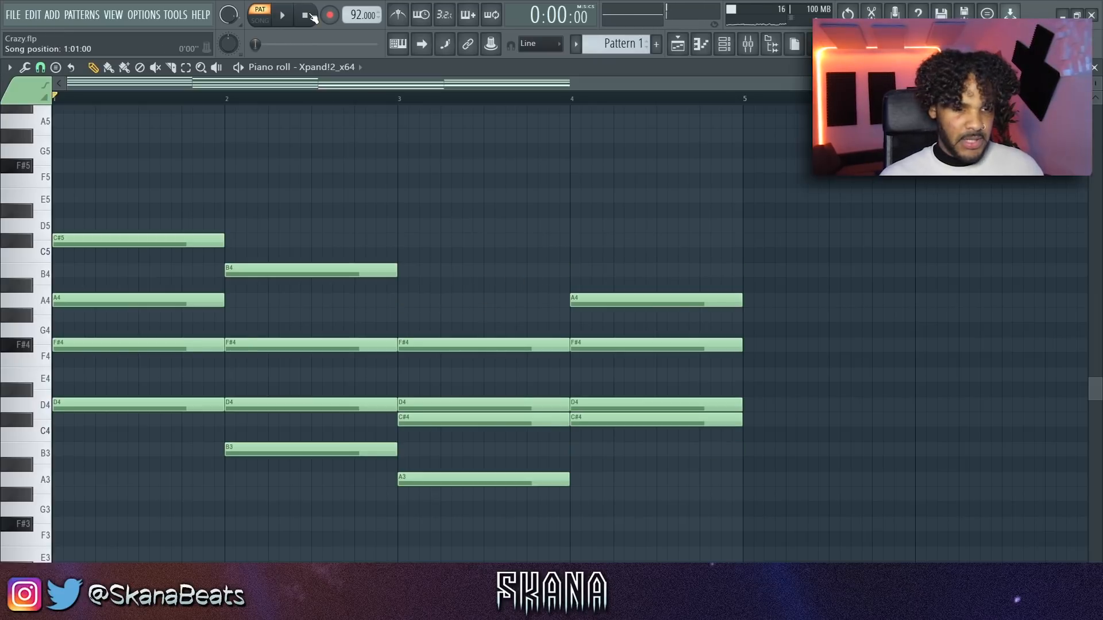
Step: Transpose the whole four-bar chord progression up four semitones
key(shift+Up)
key(shift+Up)
key(shift+Up)
key(shift+Up)
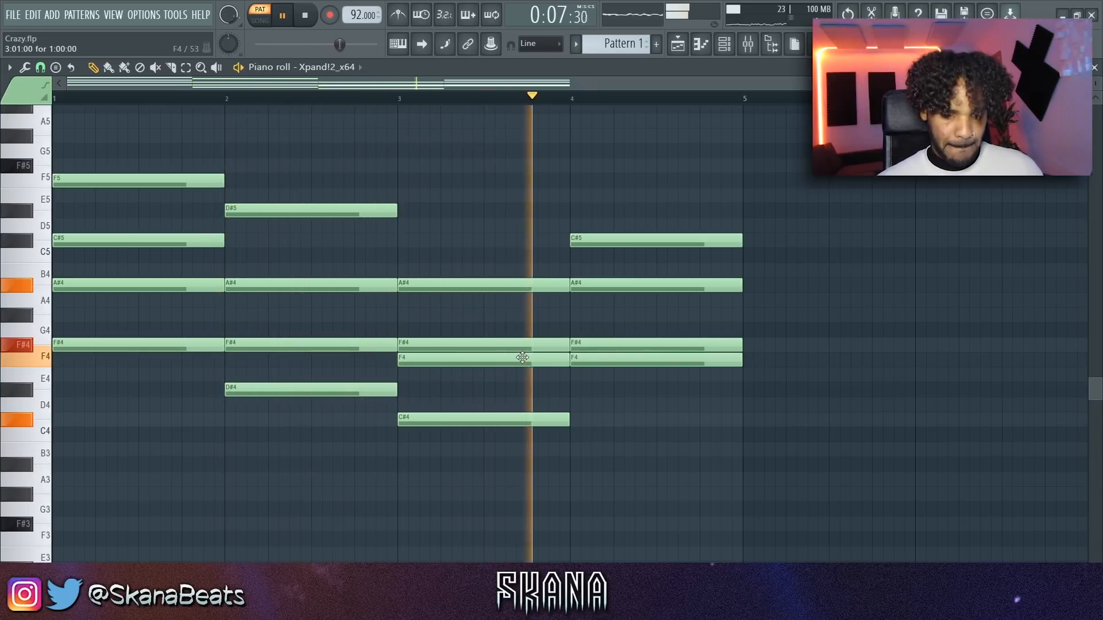
Step: Select all the chord notes and strum their start times with chop chords on and alternate direction off
drag(812, 482, 94, 115)
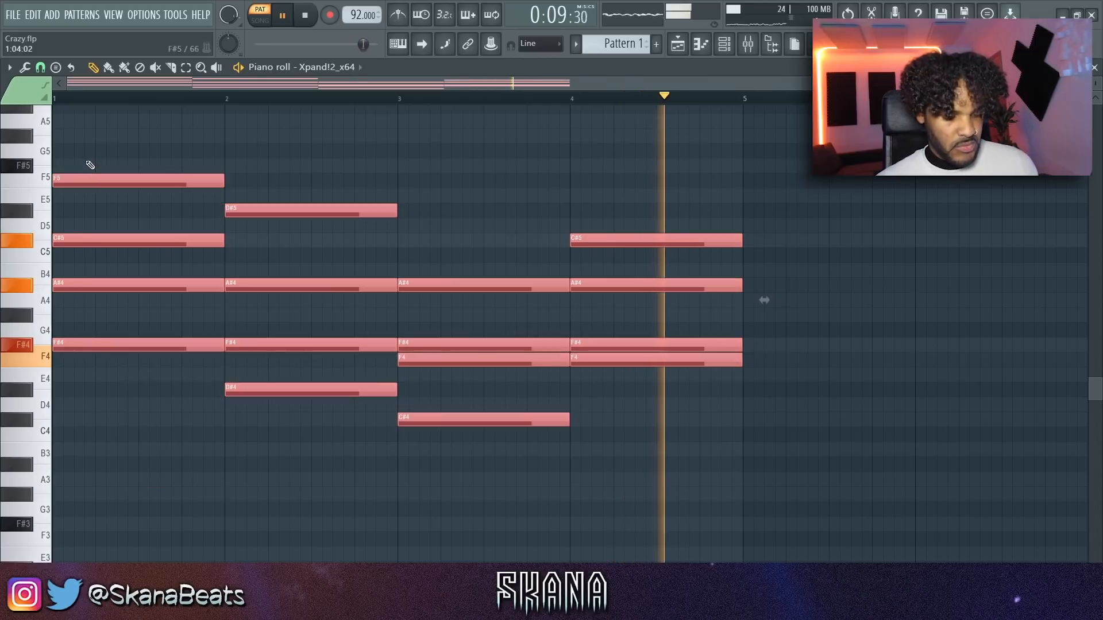
key(alt+s)
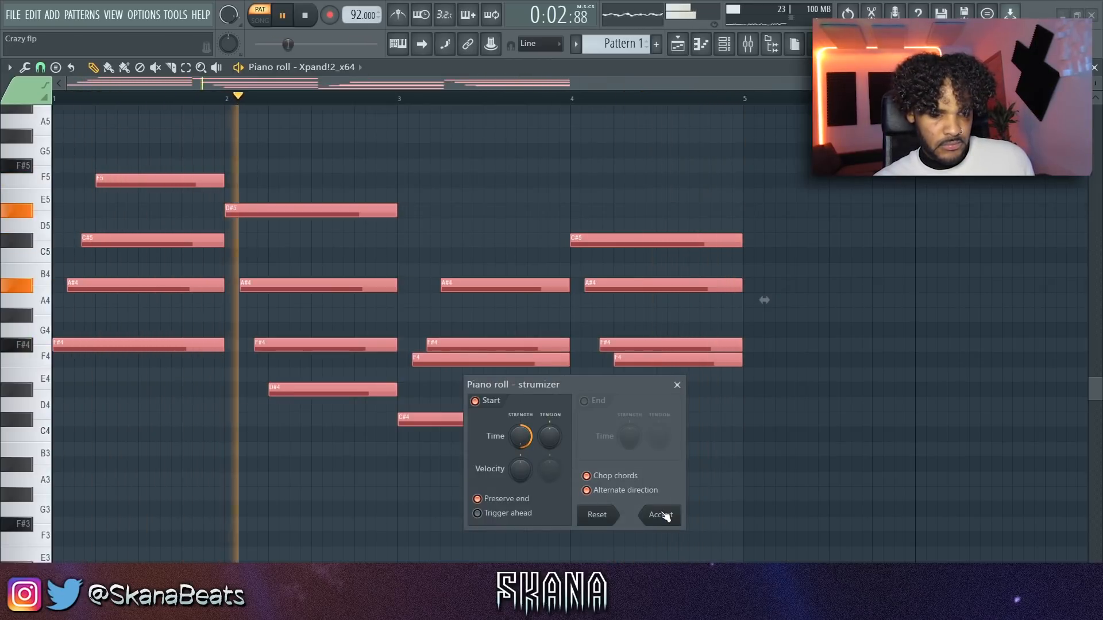
click(622, 491)
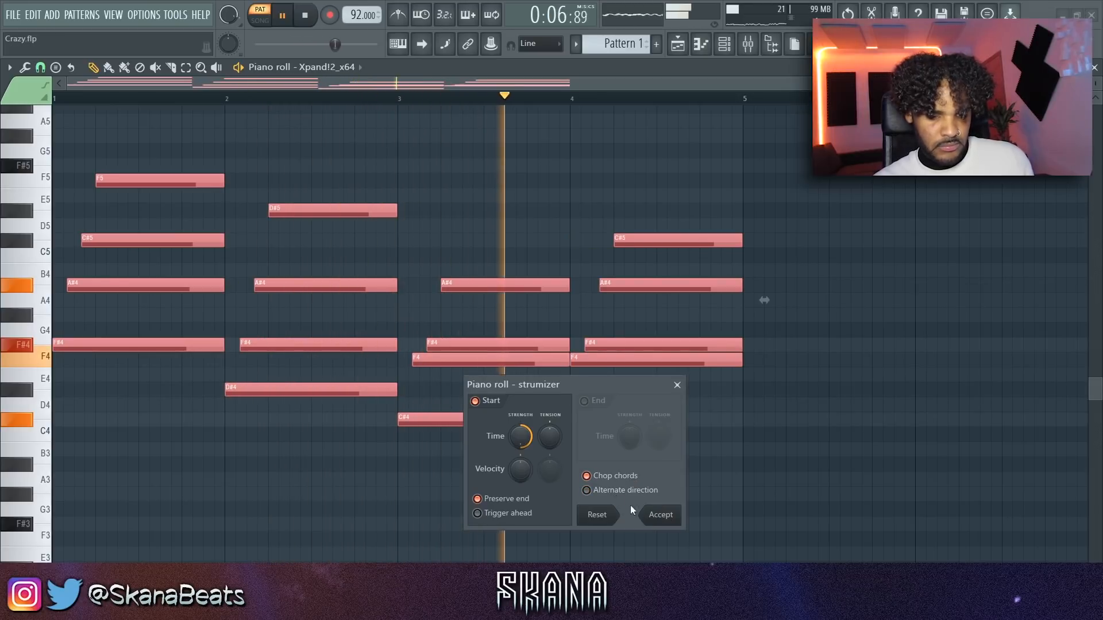
click(664, 515)
key(alt+r)
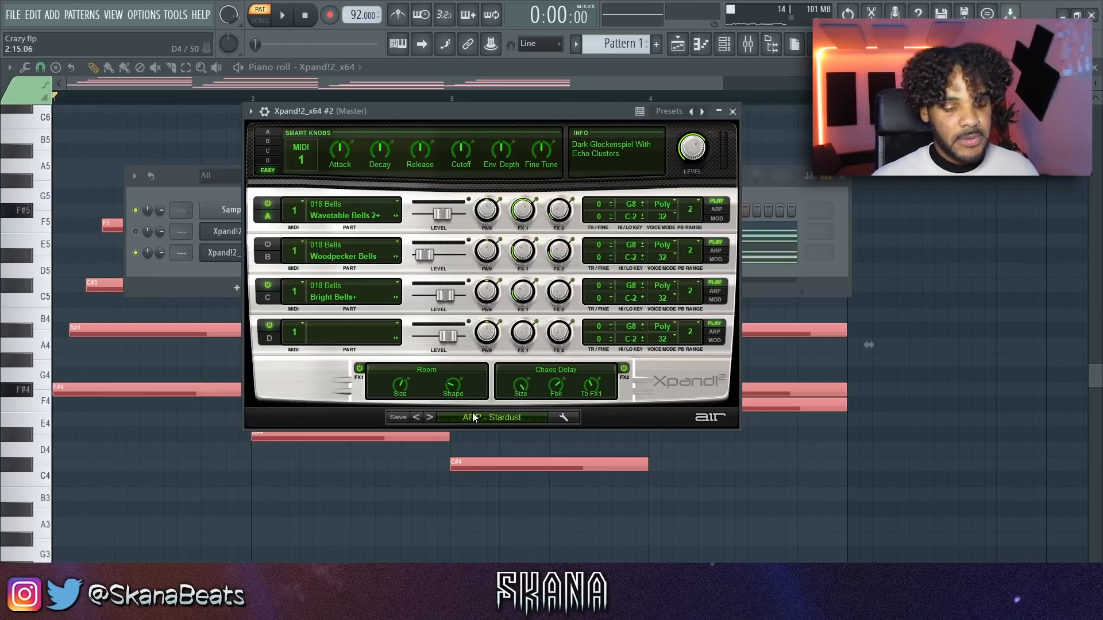
Step: Load the +10 Wavetable Bells 2 preset from the bells category in Xpand!2 #2
click(474, 416)
mouse_move(216, 455)
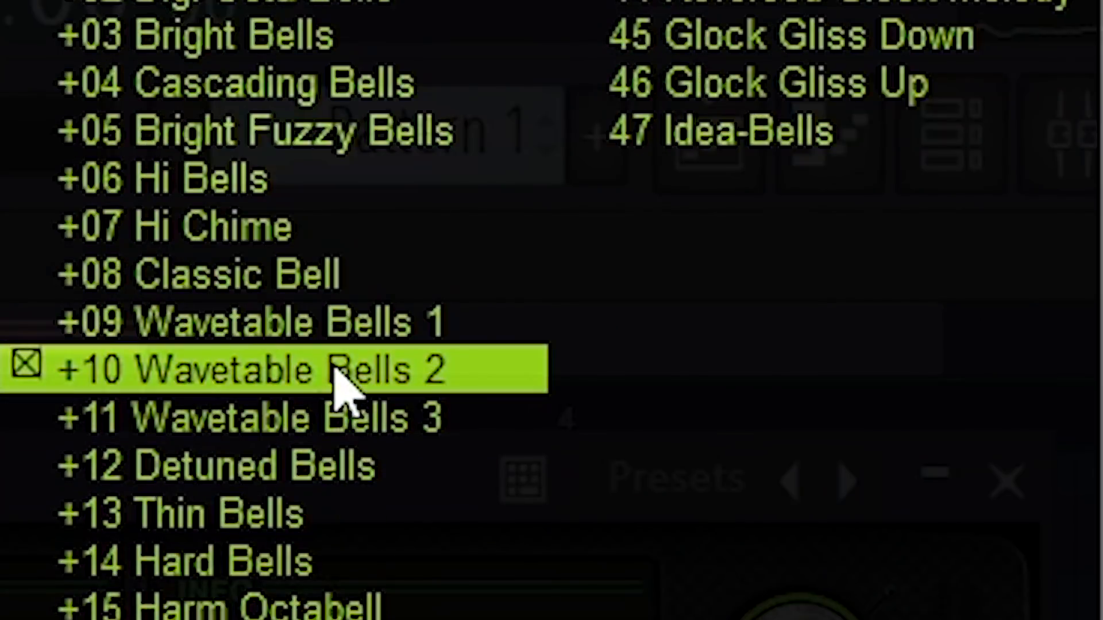
click(338, 376)
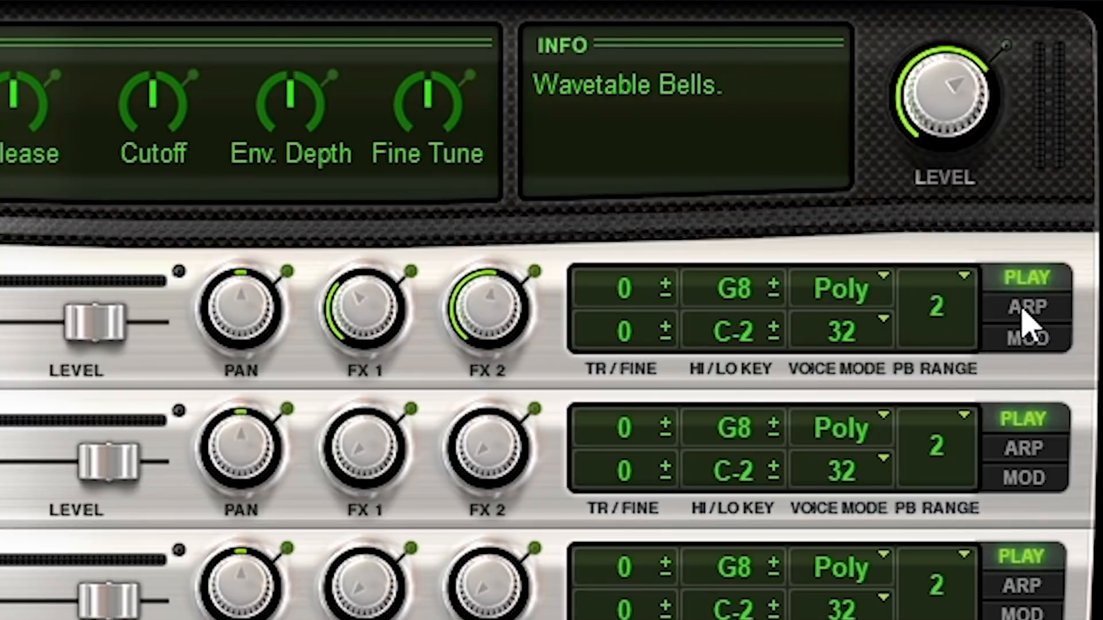
Step: Set up part A's arpeggiator with the mode Up and a rate of 8
click(1026, 310)
click(786, 340)
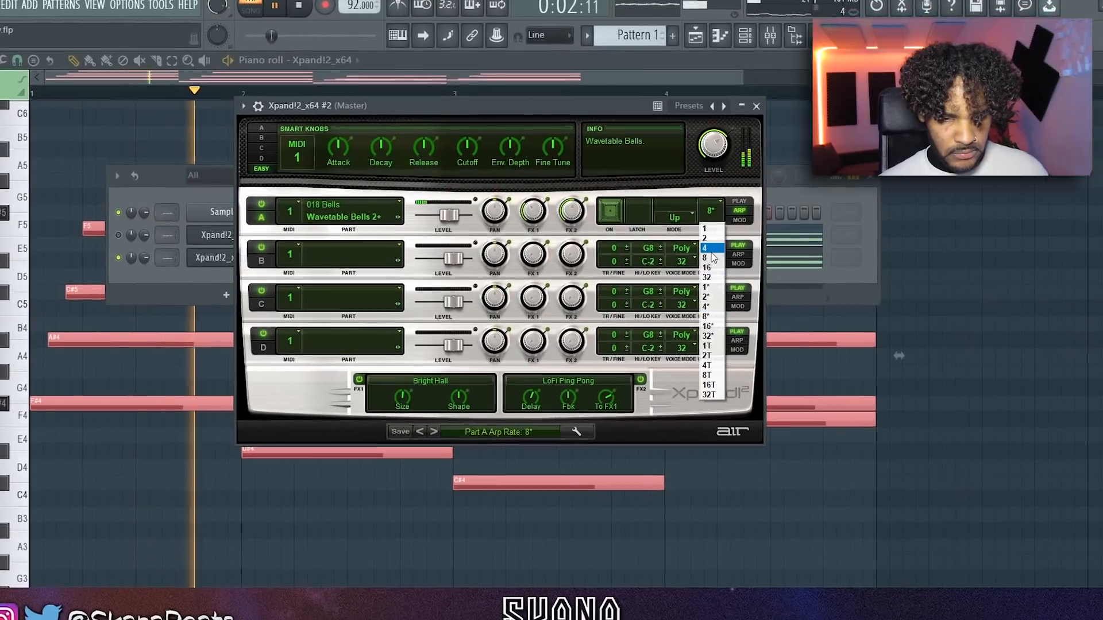
click(712, 220)
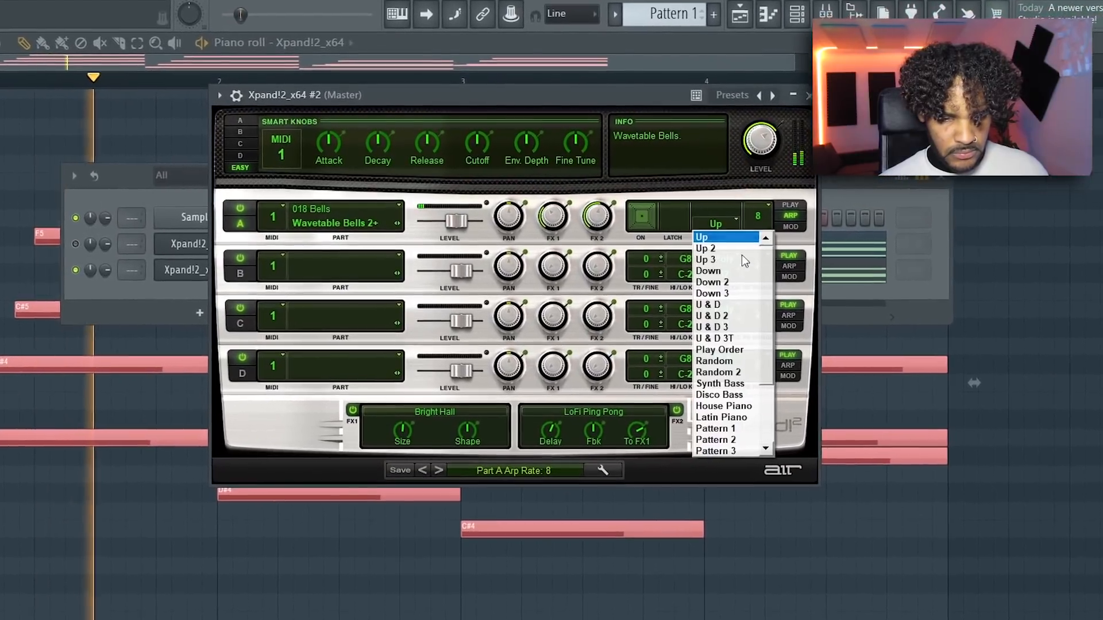
click(688, 176)
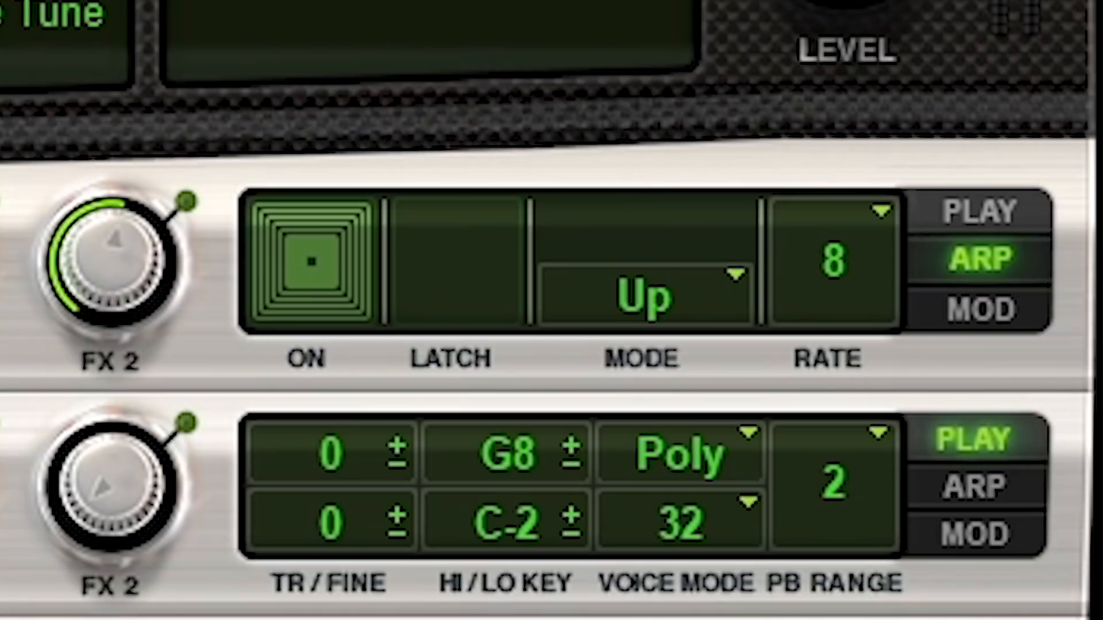
Step: Audition part A's arpeggiator at a rate of 32 and return the rate to 8
click(830, 309)
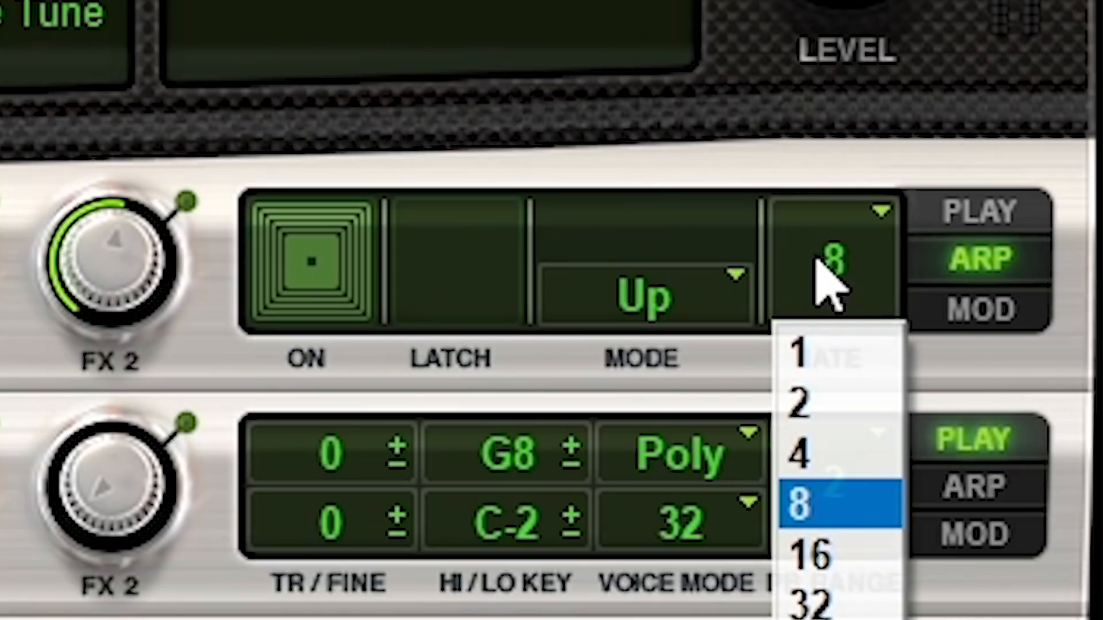
click(809, 601)
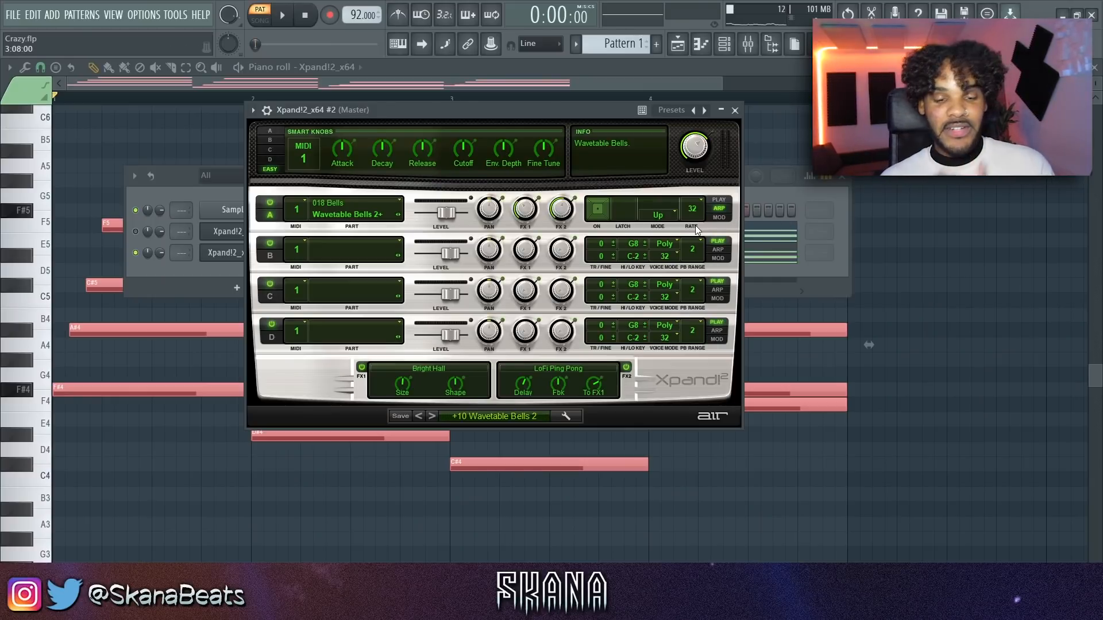
key(space)
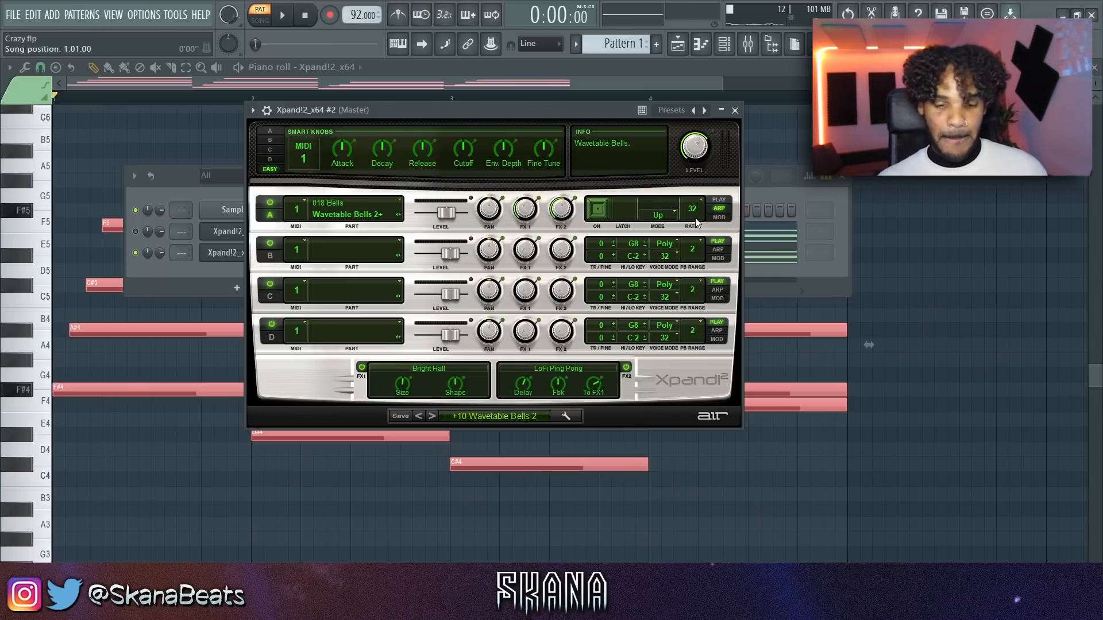
key(space)
drag(695, 216, 693, 251)
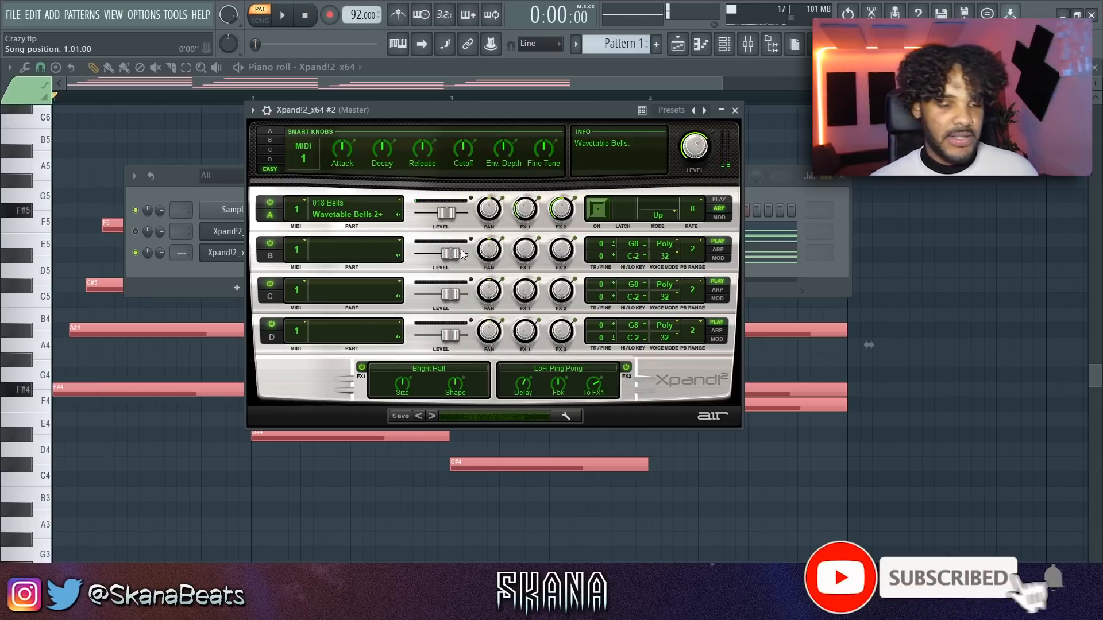
Step: Load the Bright Bells+ sound from 018 Bells into part B
click(377, 249)
mouse_move(347, 416)
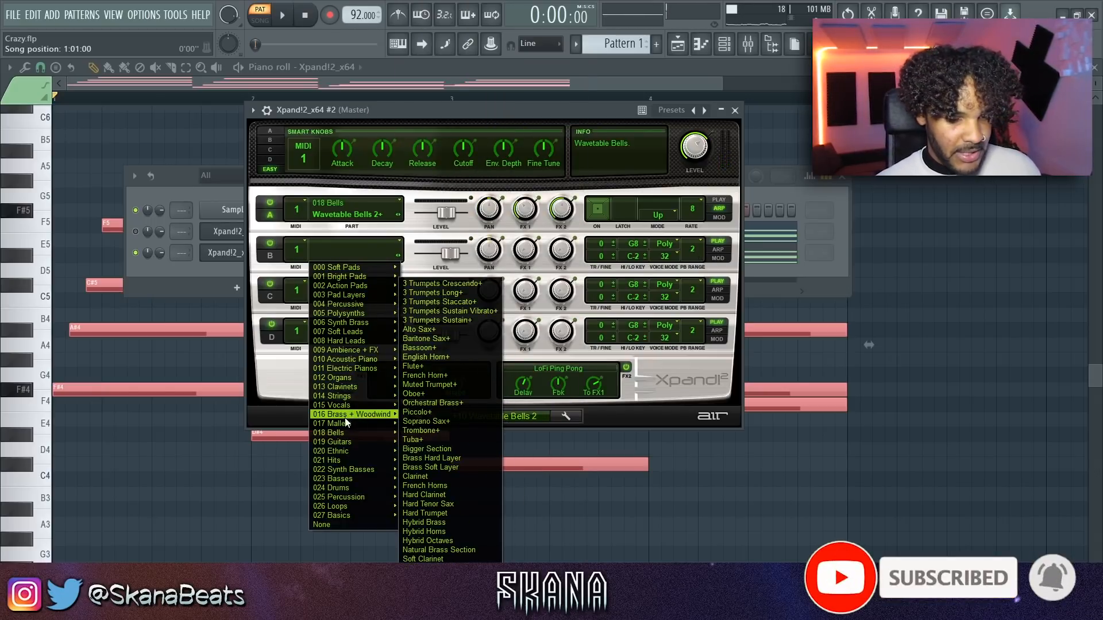
click(438, 331)
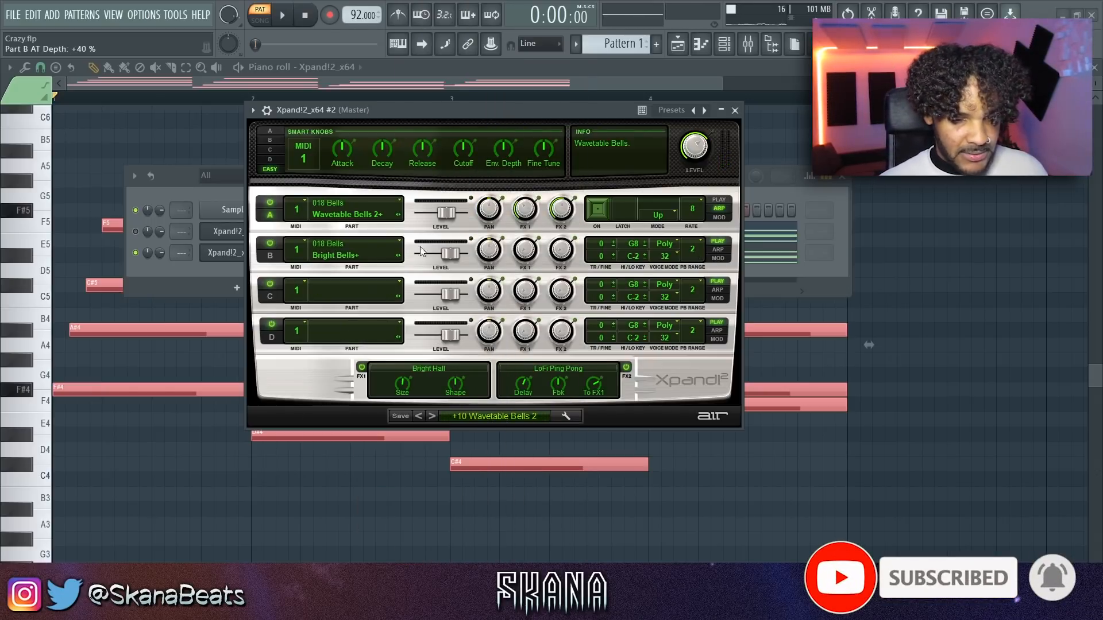
Step: Turn on part B's arpeggiator with mode Down 3 and rate 8, and lower part B's level to -8.4 dB
key(space)
click(599, 250)
click(657, 256)
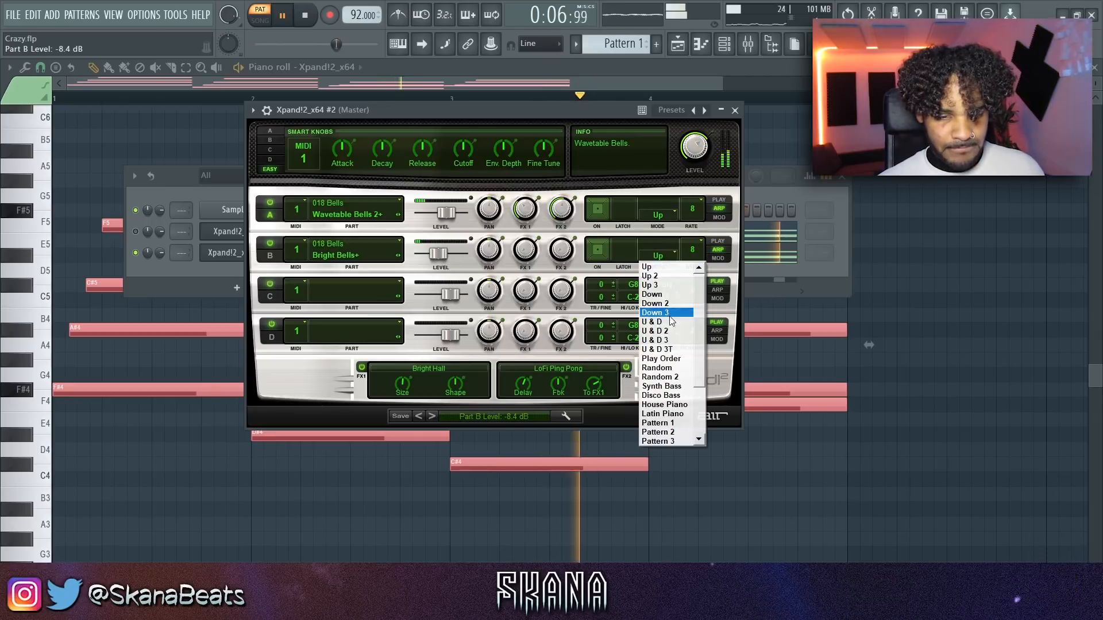
click(666, 313)
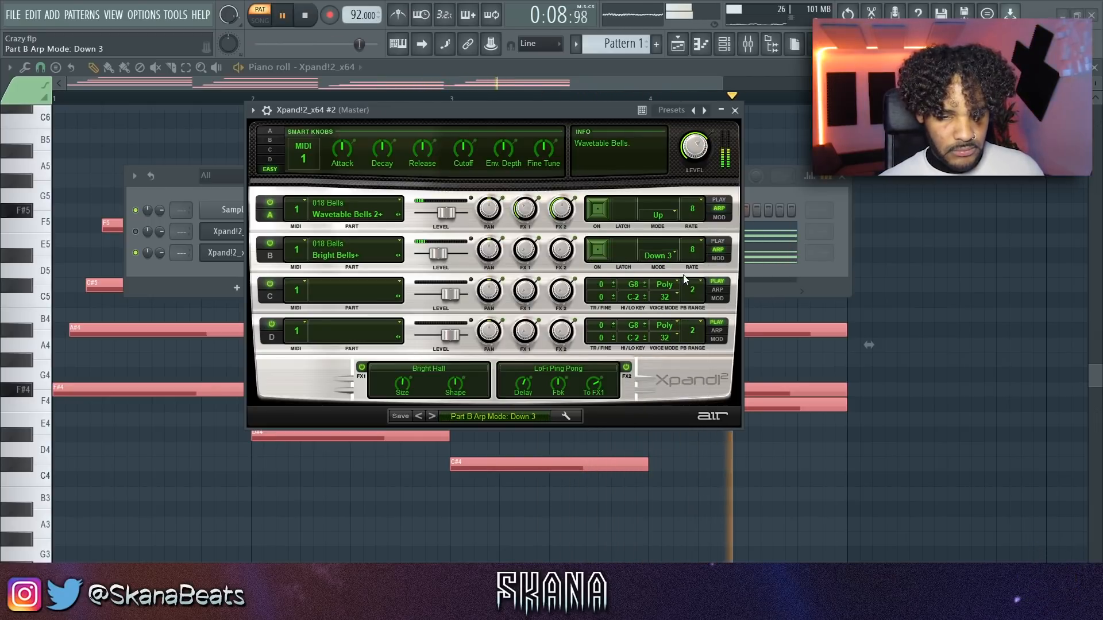
key(space)
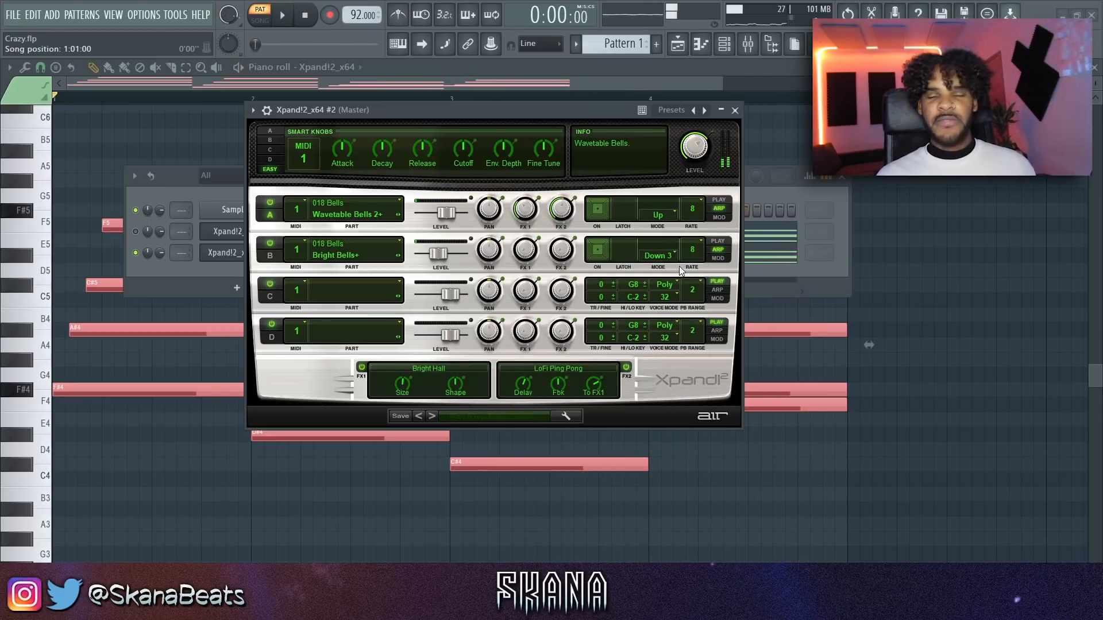
click(659, 256)
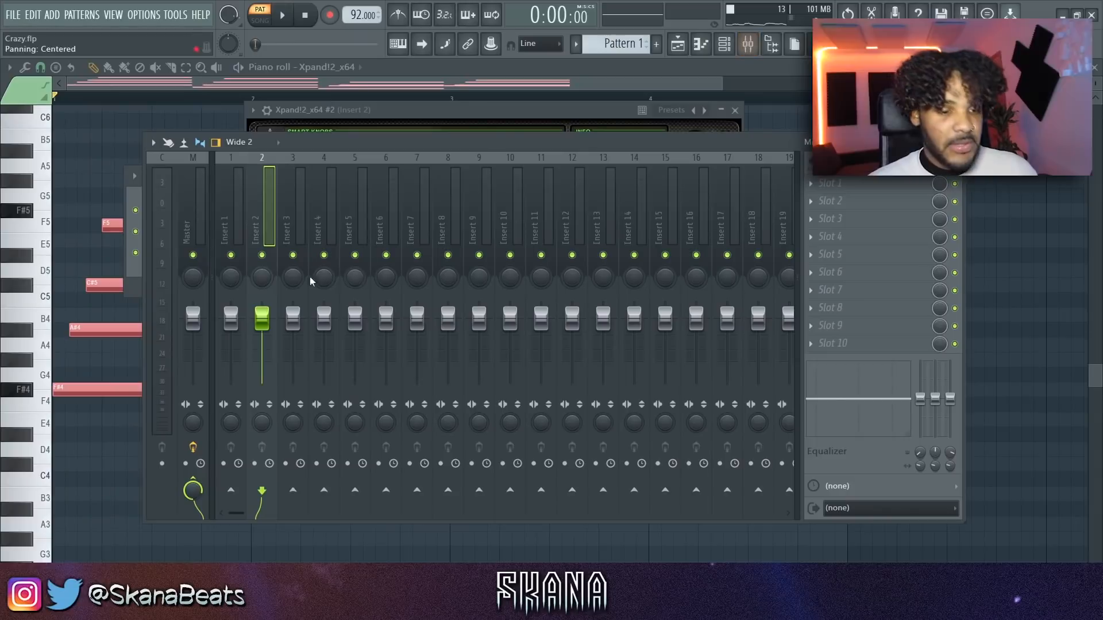
Step: On mixer insert 1, raise the low-cut frequency and soften the high cut in Fruity parametric EQ 2
click(231, 208)
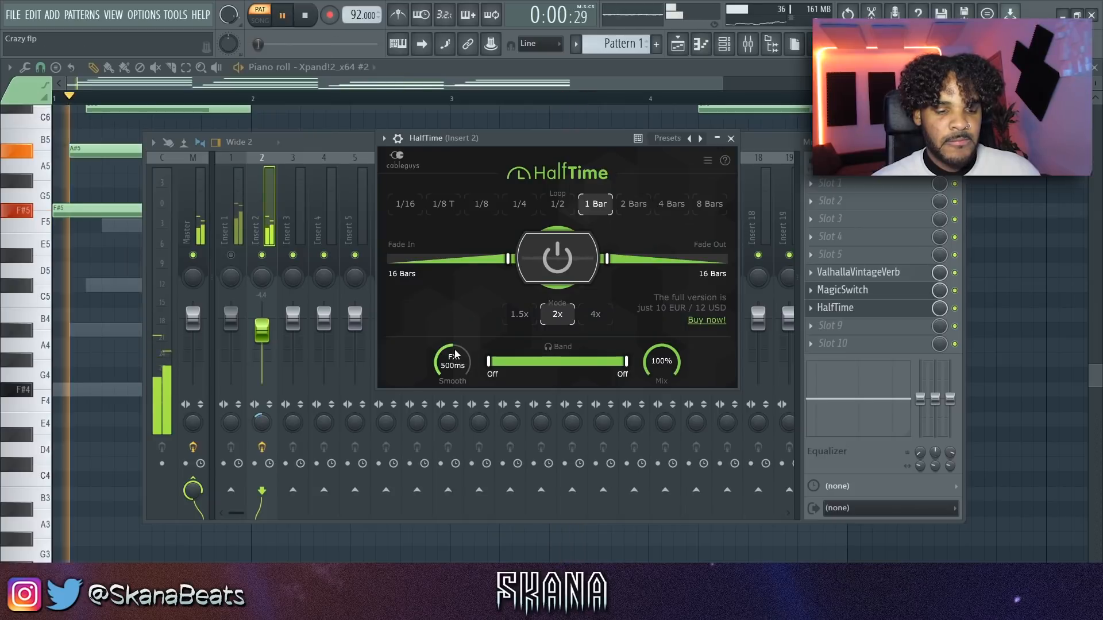
key(ctrl+s)
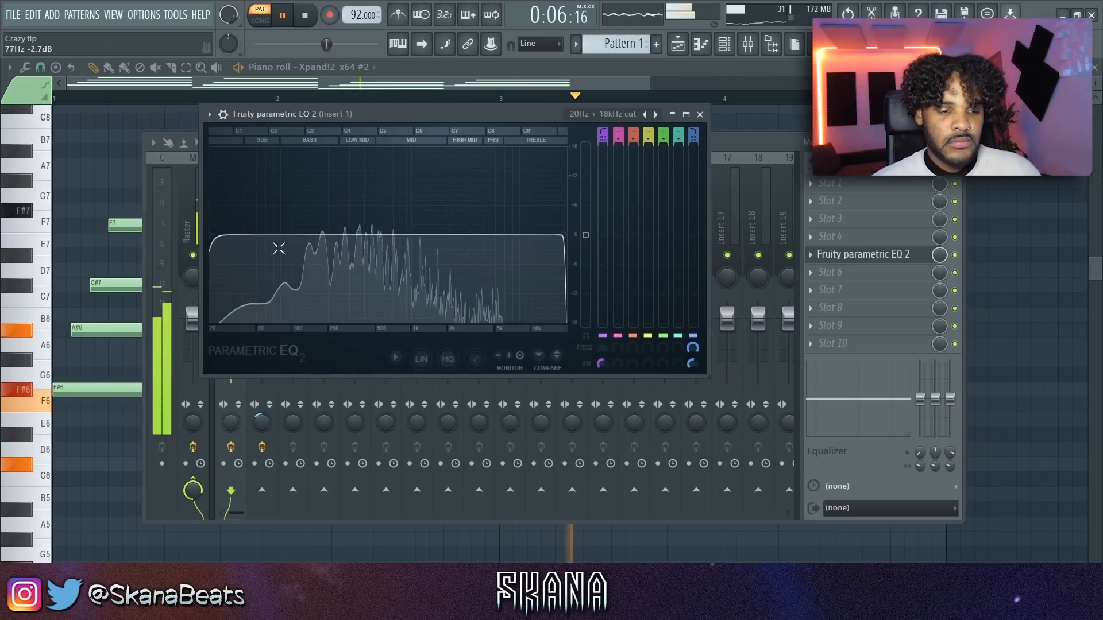
drag(278, 247, 303, 241)
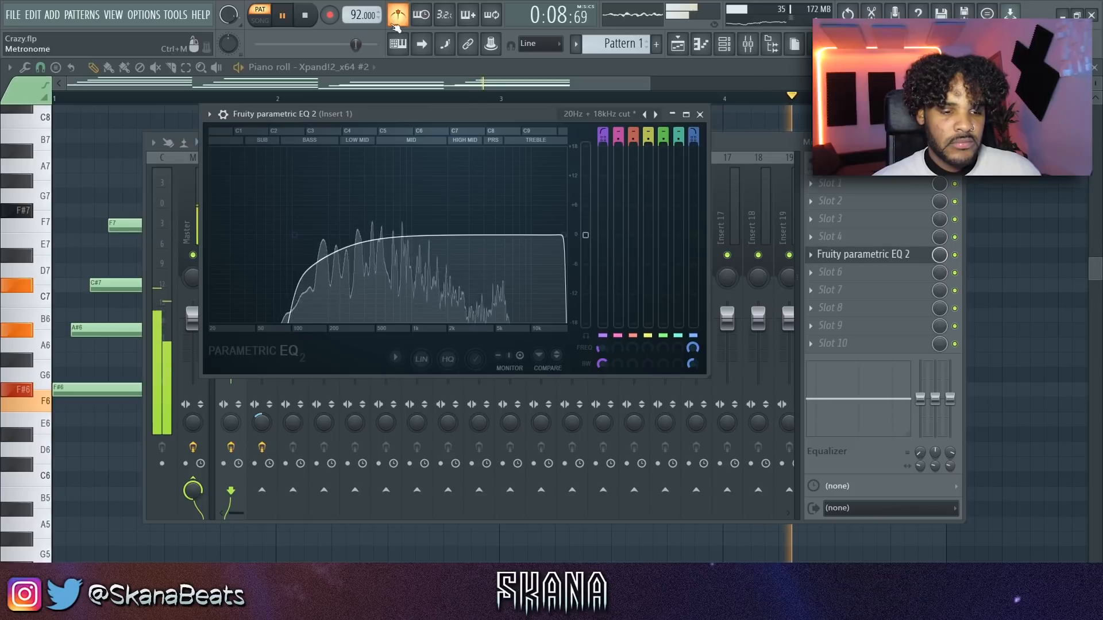
drag(534, 229, 567, 235)
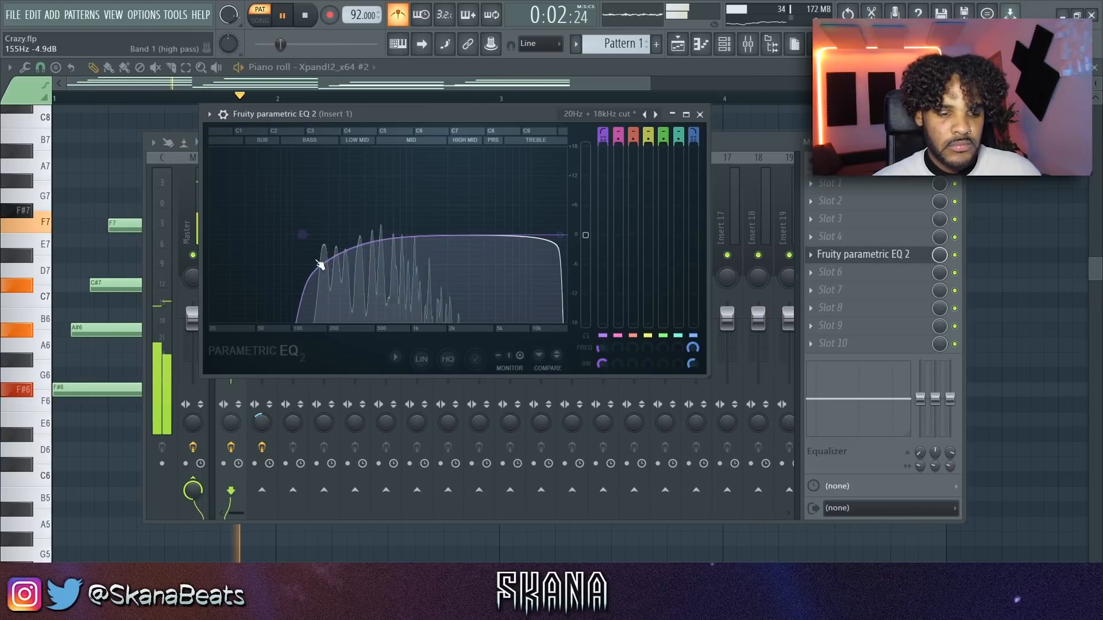
key(Escape)
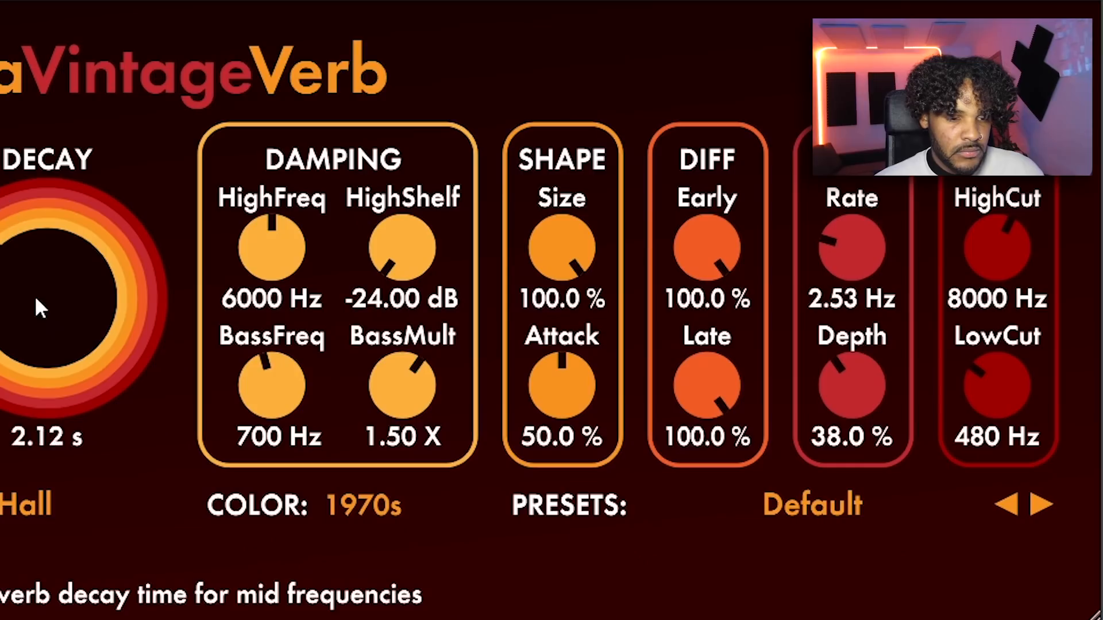
Step: Shorten the ValhallaVintageVerb decay to 0.81 s and set the damping HighFreq to 4630 Hz
drag(36, 308, 33, 338)
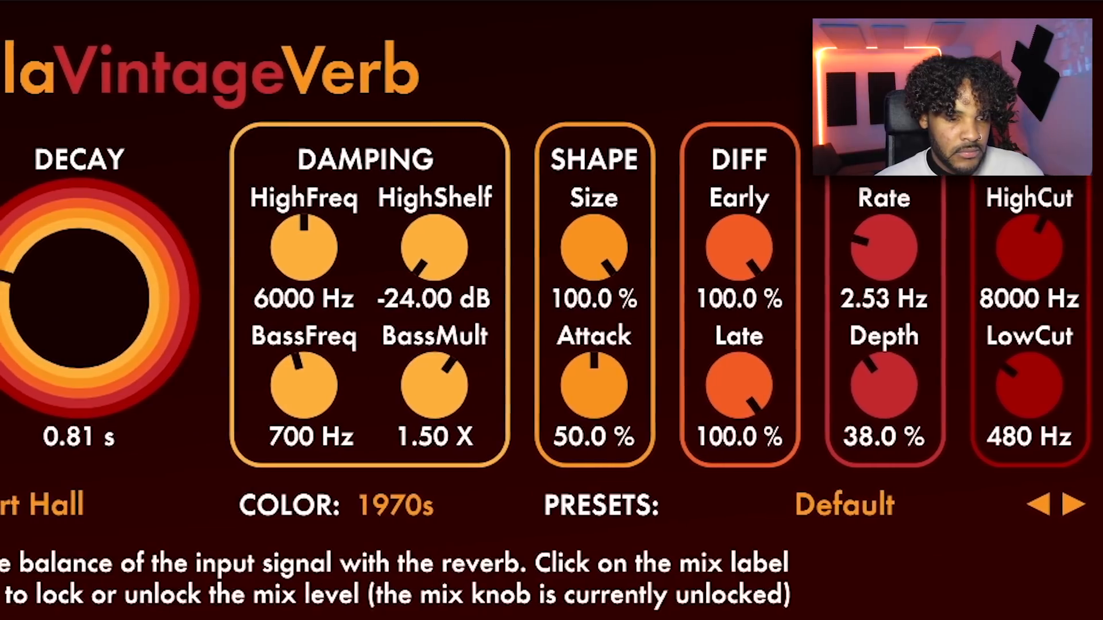
drag(345, 239, 343, 260)
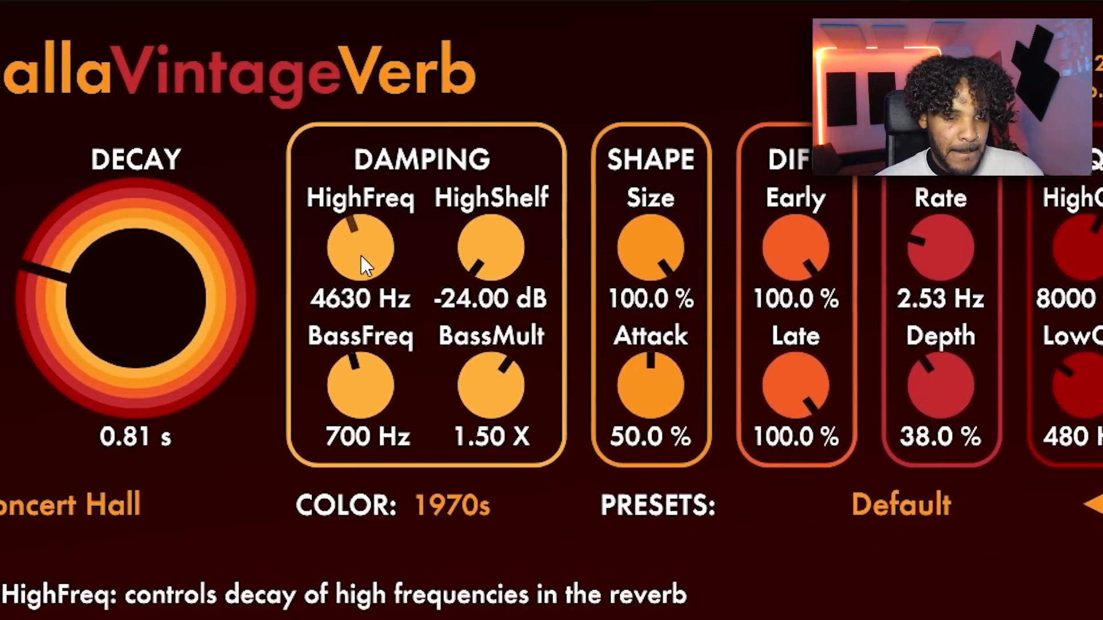
drag(167, 284, 175, 246)
drag(23, 366, 55, 438)
mouse_move(240, 290)
mouse_down()
mouse_move(260, 277)
mouse_move(259, 287)
mouse_up()
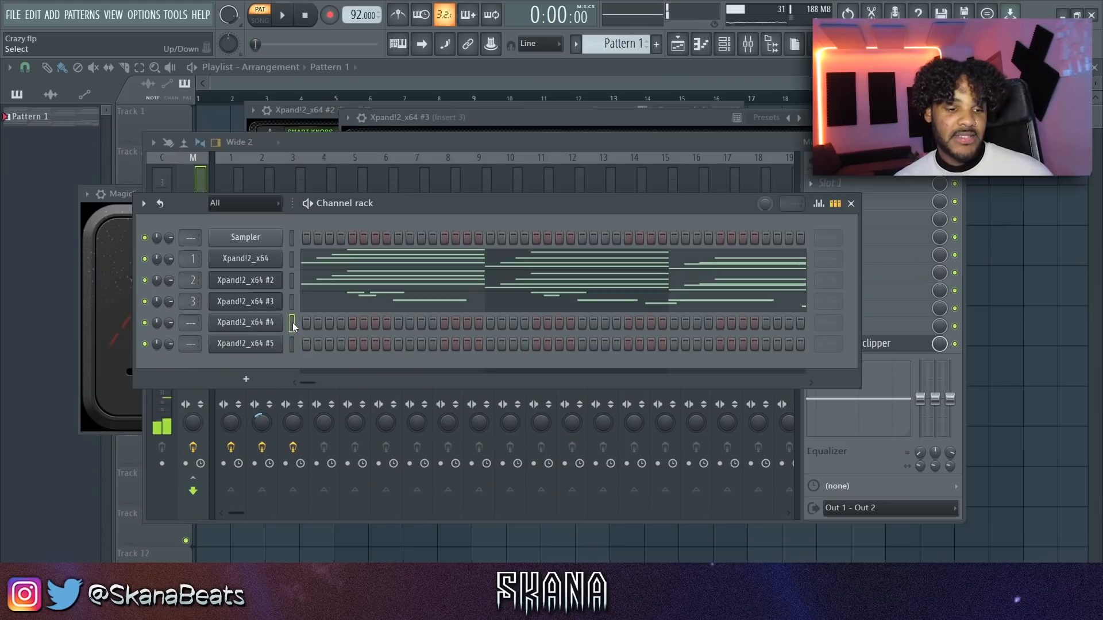
Step: In the Xpand!2_x64 #4 piano roll, place one note at the start of each bar: A#4, F#4, A#4 and F4
right_click(276, 332)
click(298, 323)
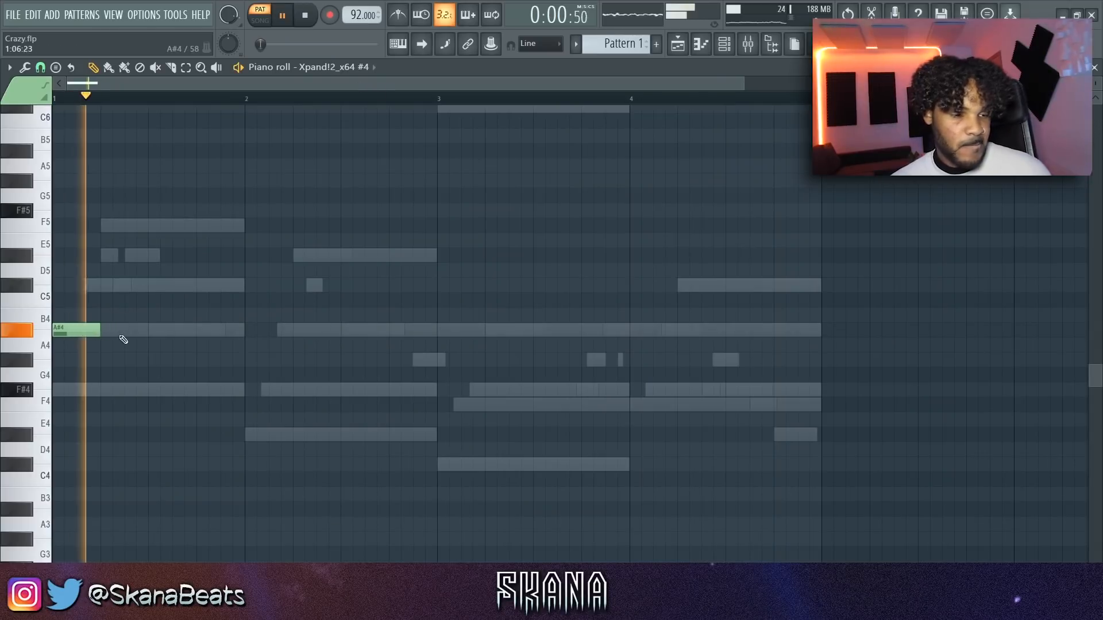
click(251, 390)
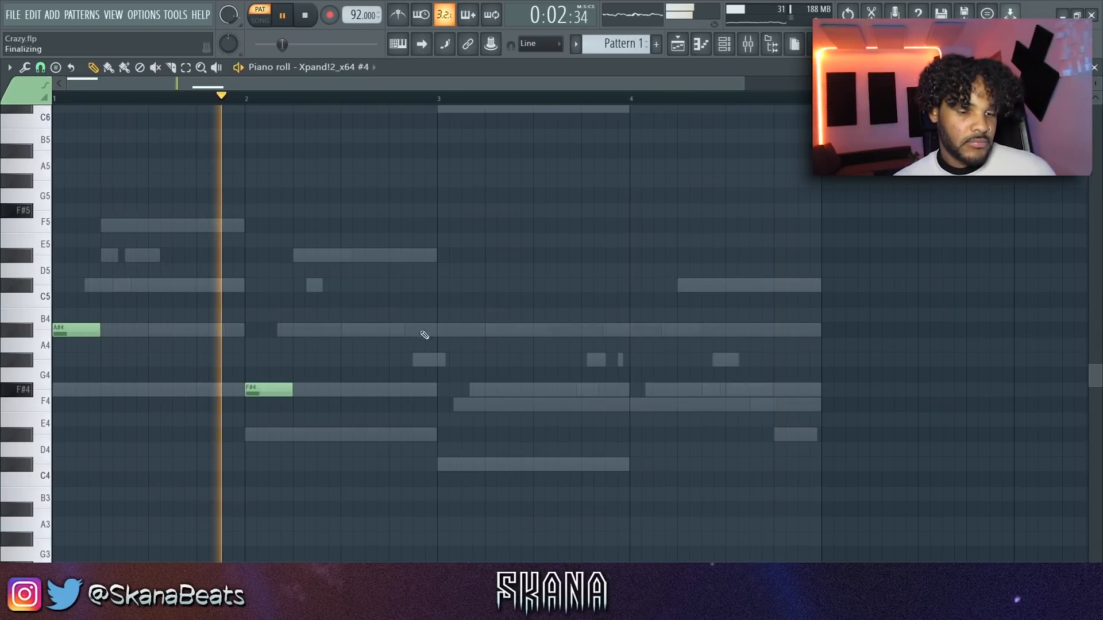
click(442, 330)
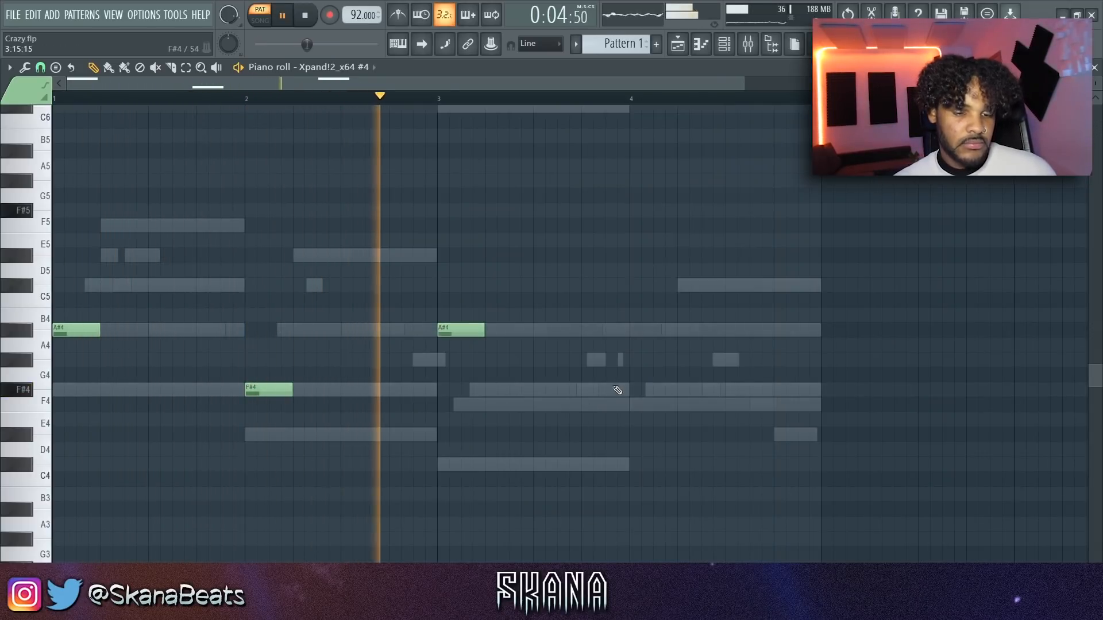
click(635, 405)
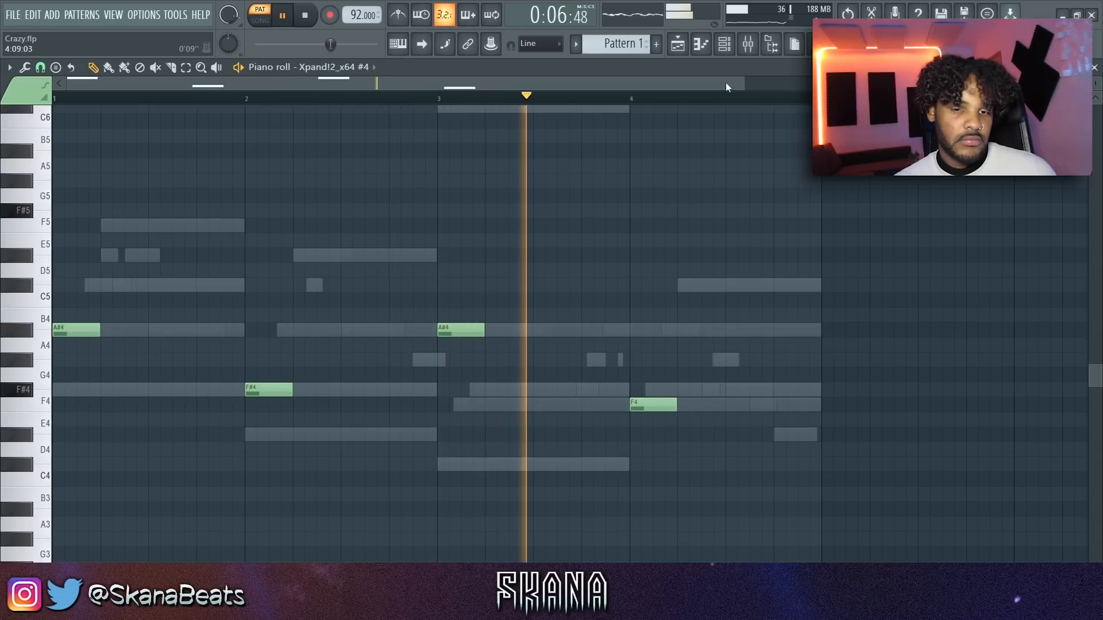
Step: Reuse the Xpand!2_x64 chords in the Soft Nylon String channel and continue the descending run in bar 2 from C#5 with B4 and lower notes
key(F6)
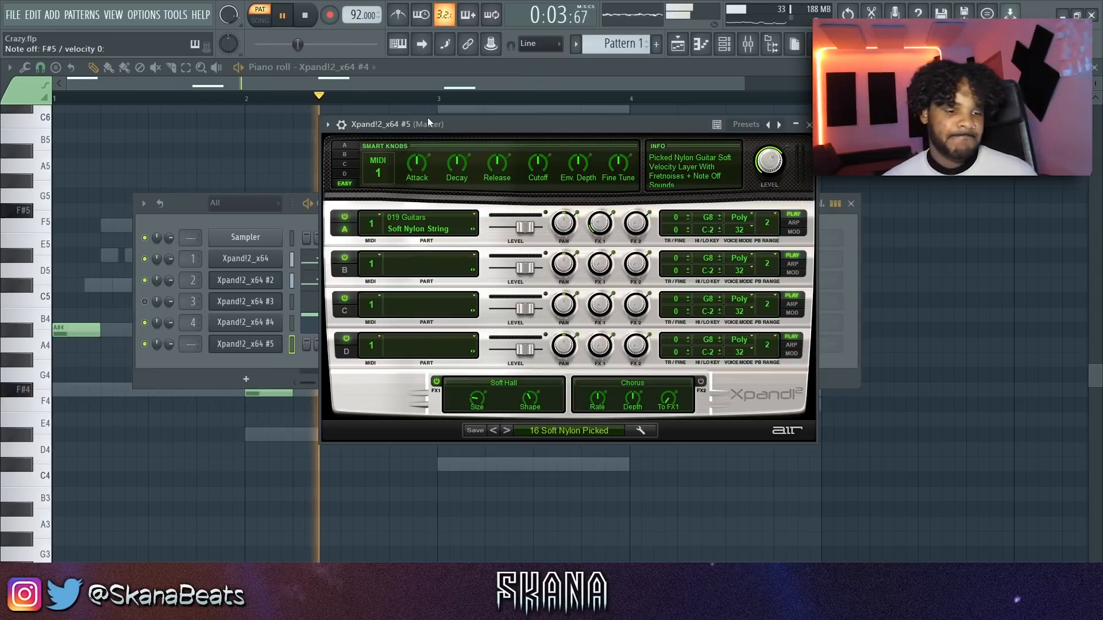
click(292, 260)
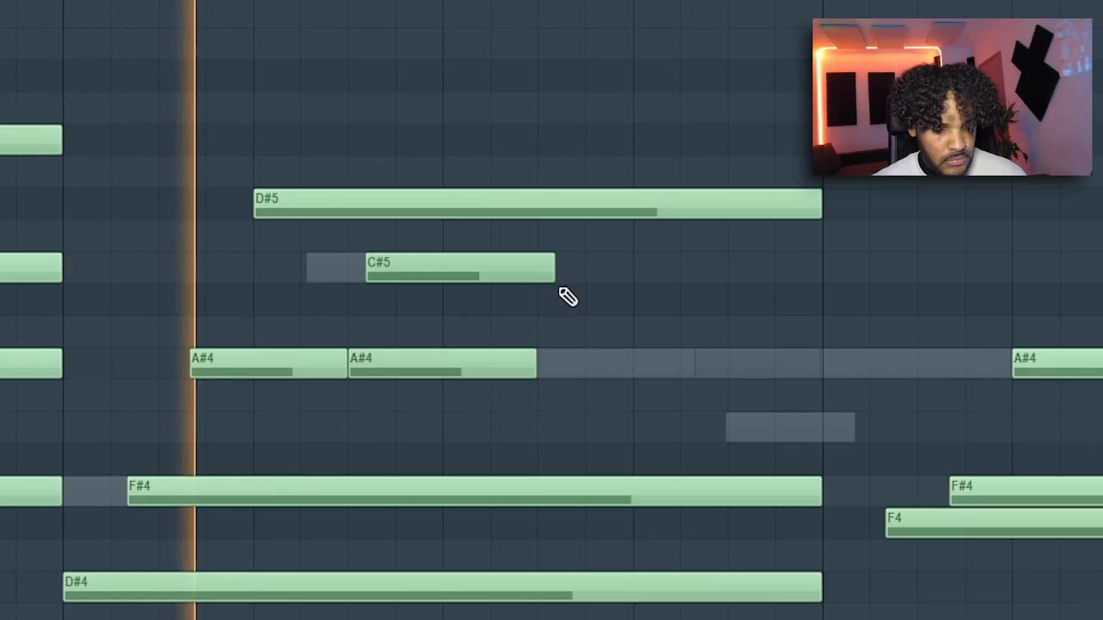
drag(440, 313, 442, 338)
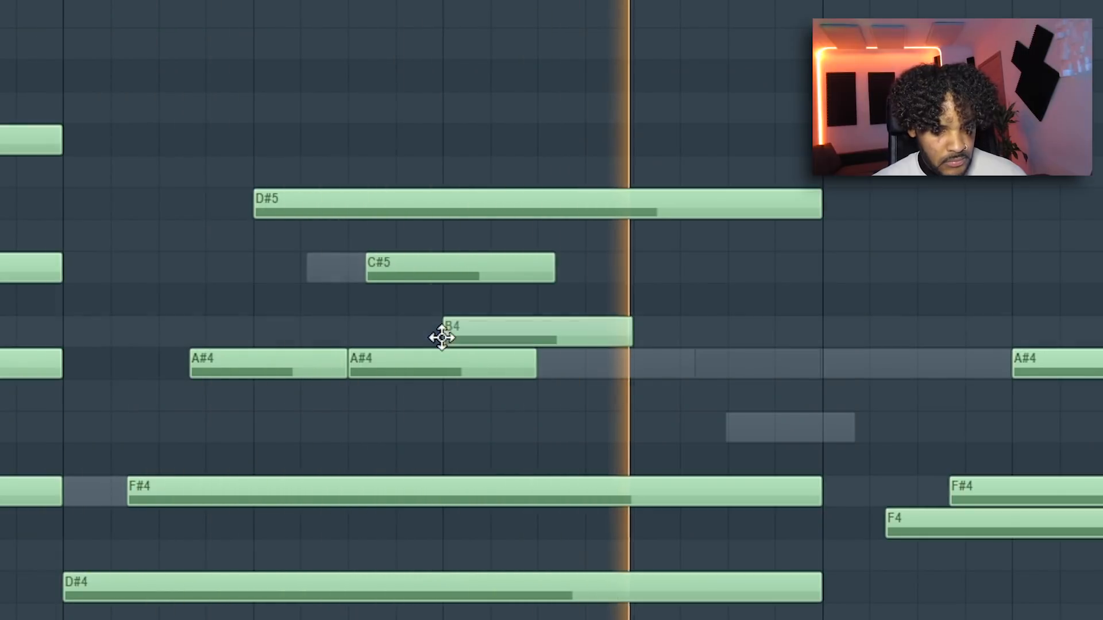
click(559, 373)
key(space)
drag(683, 424, 640, 427)
key(space)
scroll(628, 317, down, 3)
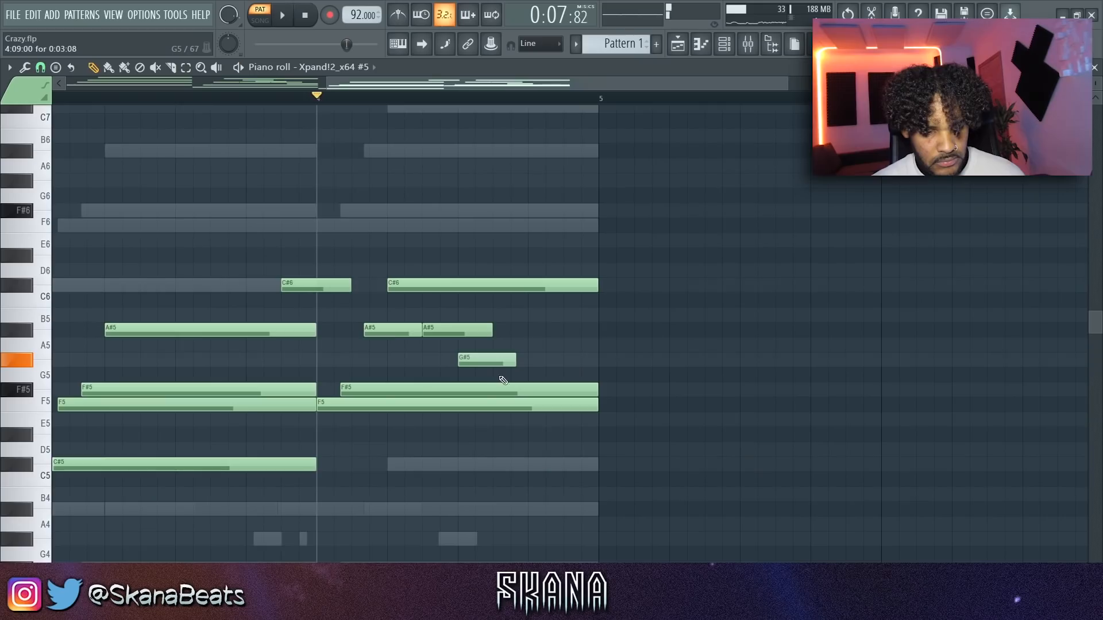
Step: Continue the descending run in bar 4 below G#5 with a short F#5 note and trim the overlapping chord notes
key(space)
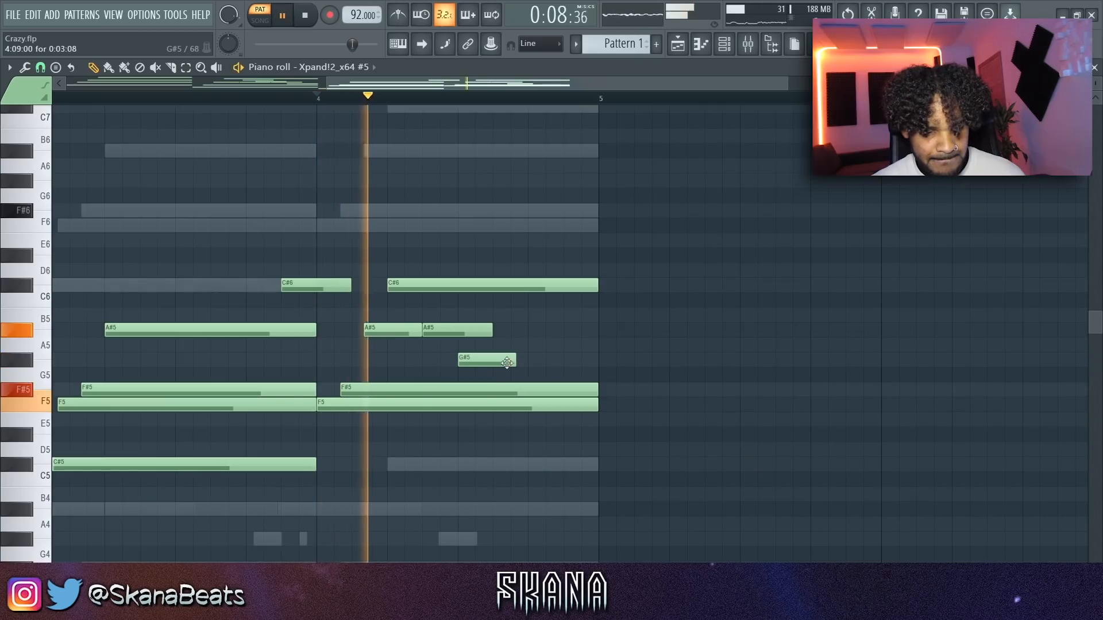
click(531, 375)
key(space)
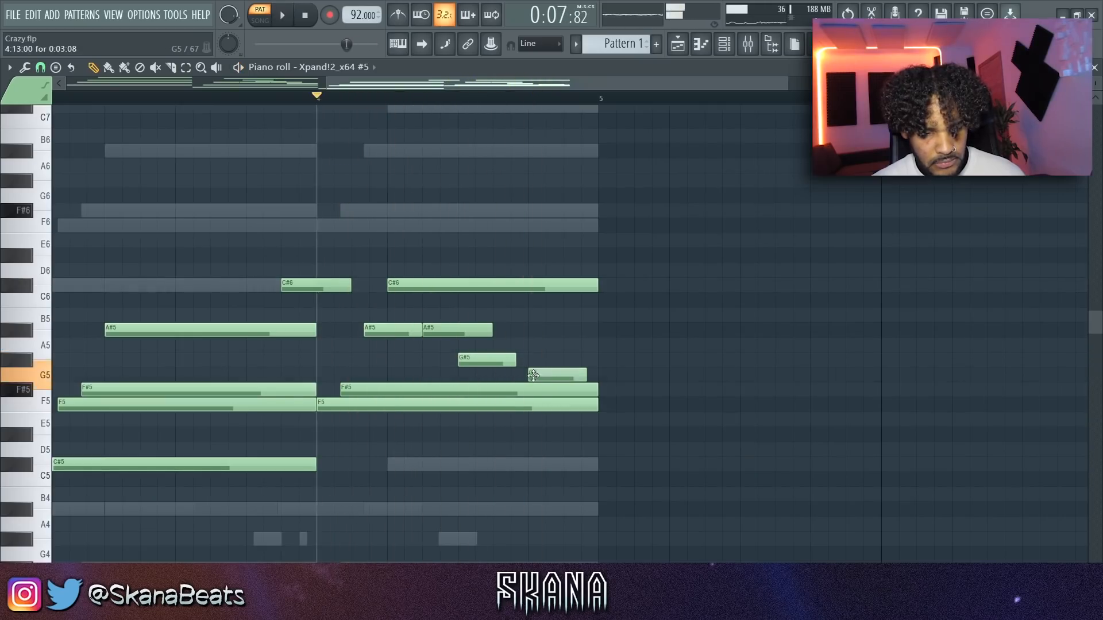
right_click(572, 391)
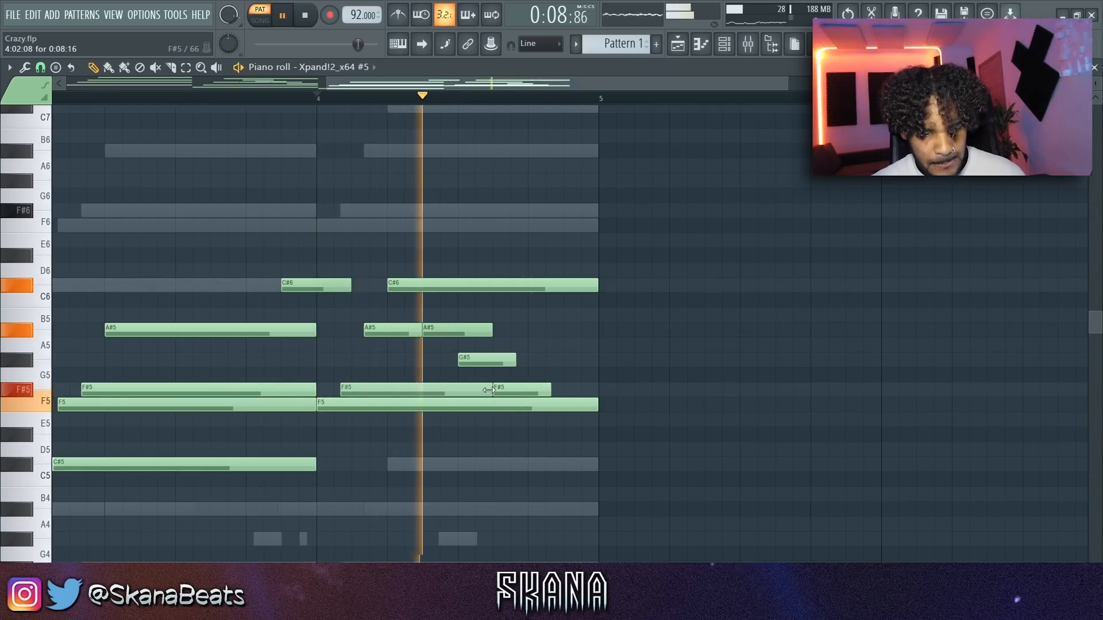
key(space)
drag(529, 402, 527, 405)
key(space)
ctrl+click(523, 404)
key(space)
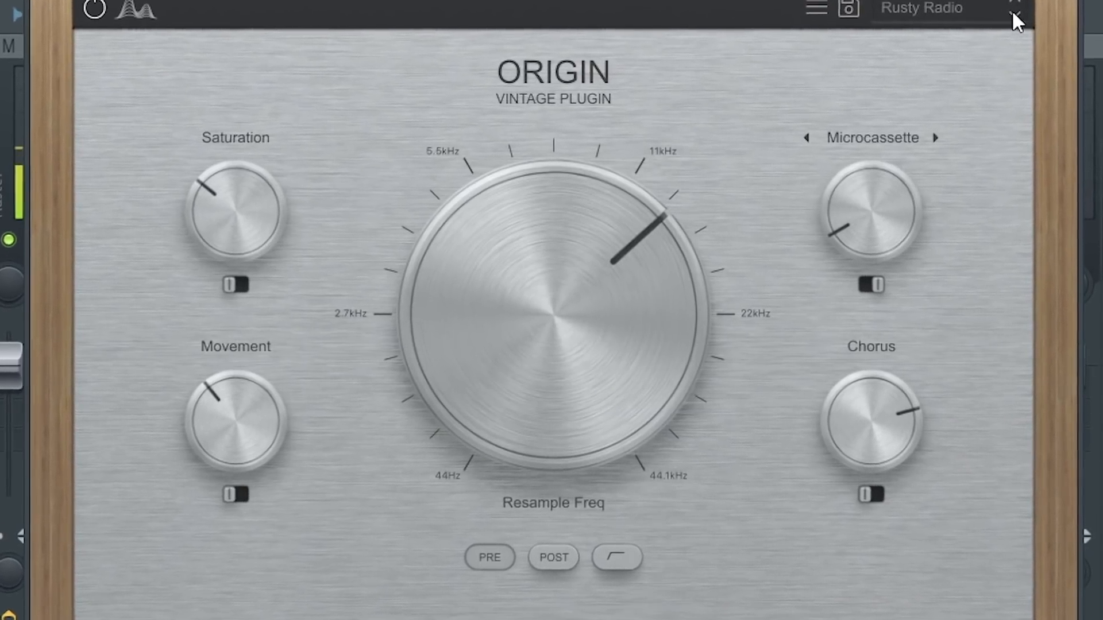
Step: Change the Origin preset, then give Kickstart on insert 1 the second curve shape in its upper row and reduce its mix
click(1009, 21)
mouse_move(577, 278)
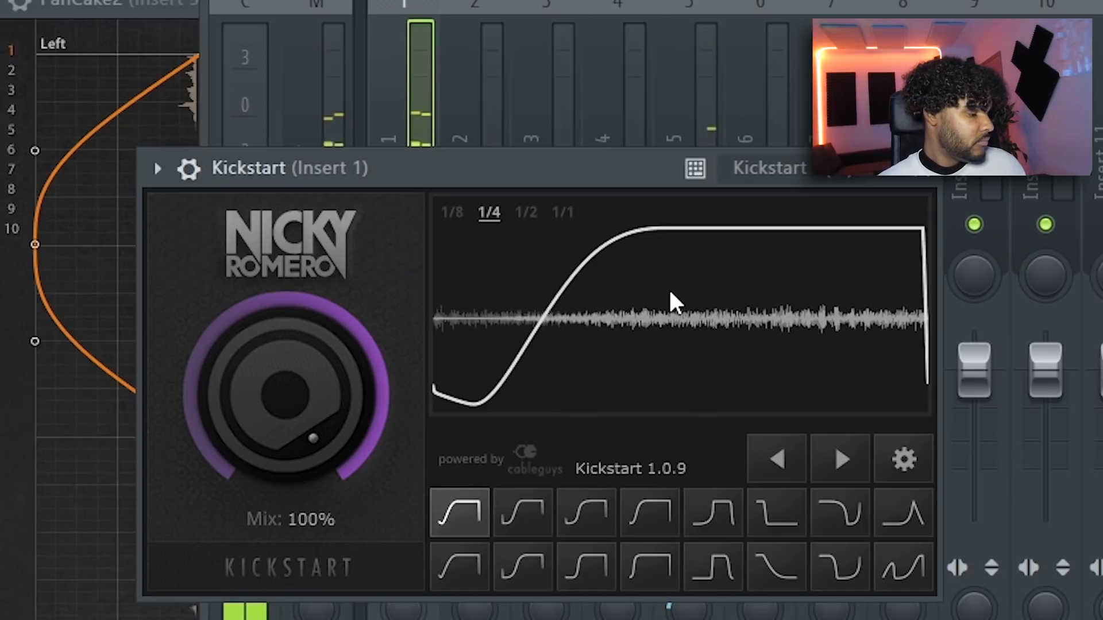
click(527, 507)
drag(350, 426, 349, 441)
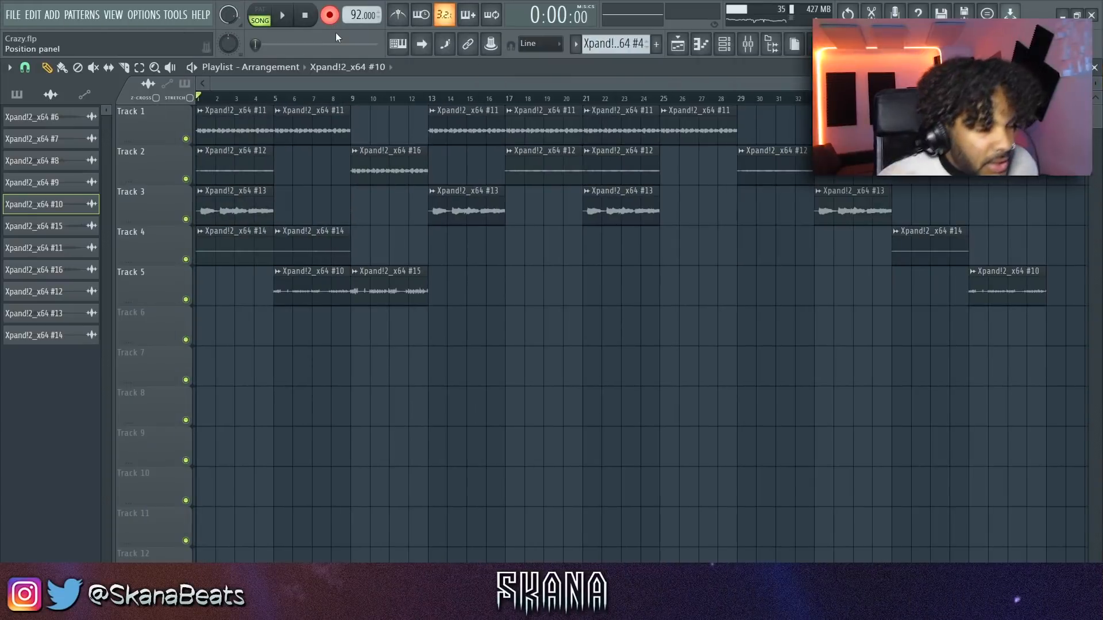
Step: Play the arrangement and load the Crystal Choir preset from 09 Guitar into the EffectRack on insert 8
key(space)
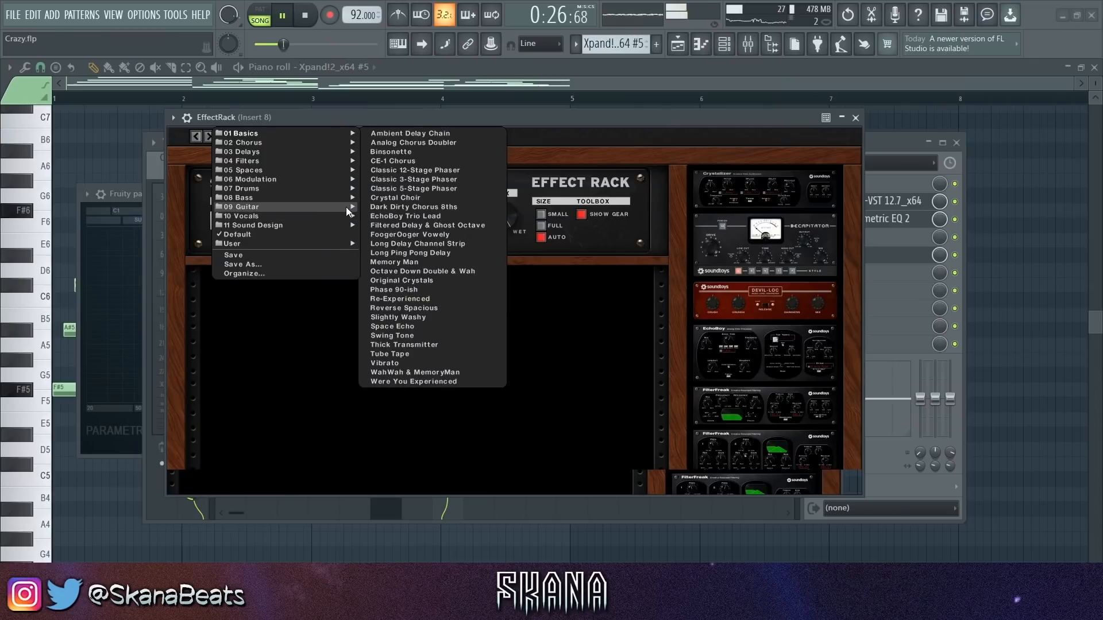
click(409, 198)
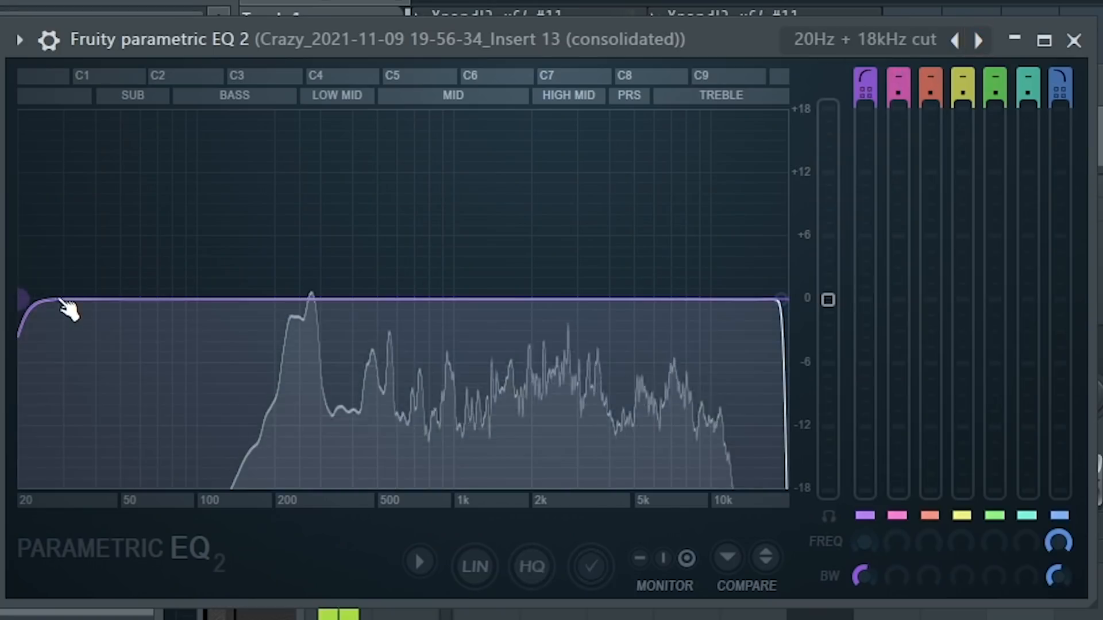
Step: In Fruity parametric EQ 2 on the consolidated insert 13 clip, raise the low cut, lower the high cut and adjust both bands' widths
drag(69, 308, 373, 299)
scroll(365, 301, up, 5)
drag(781, 300, 717, 298)
scroll(716, 298, up, 4)
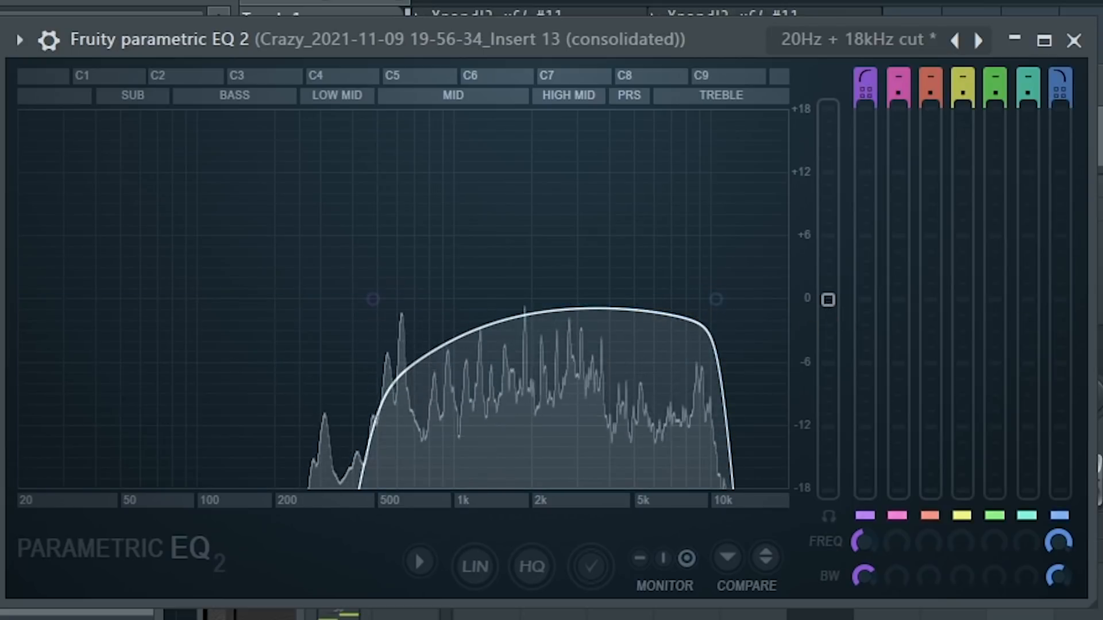
drag(372, 299, 313, 299)
drag(716, 299, 731, 299)
drag(313, 299, 294, 299)
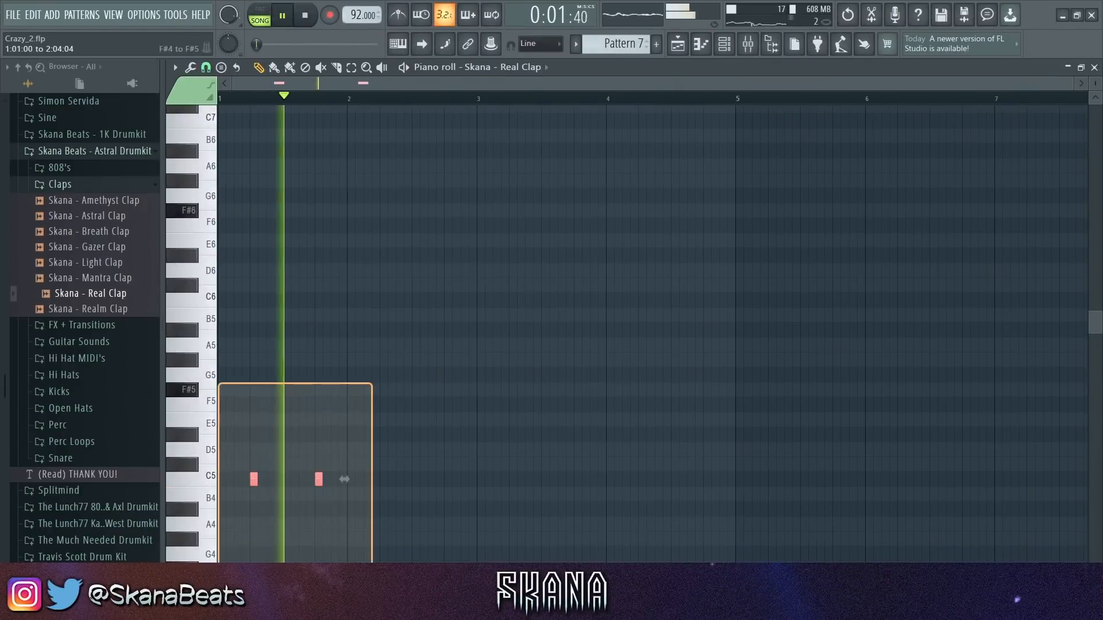
Step: Duplicate the first bar of Skana - Real Clap notes in Pattern 7 to fill four bars
drag(372, 384, 218, 567)
key(ctrl+b)
key(ctrl+b)
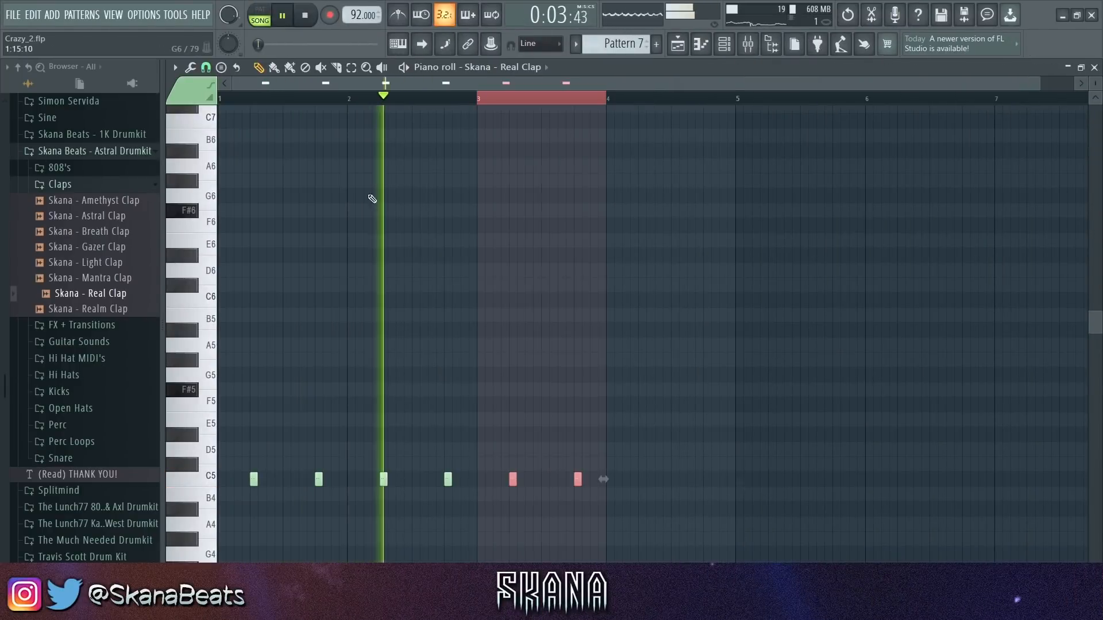
key(ctrl+b)
scroll(467, 244, down, 1)
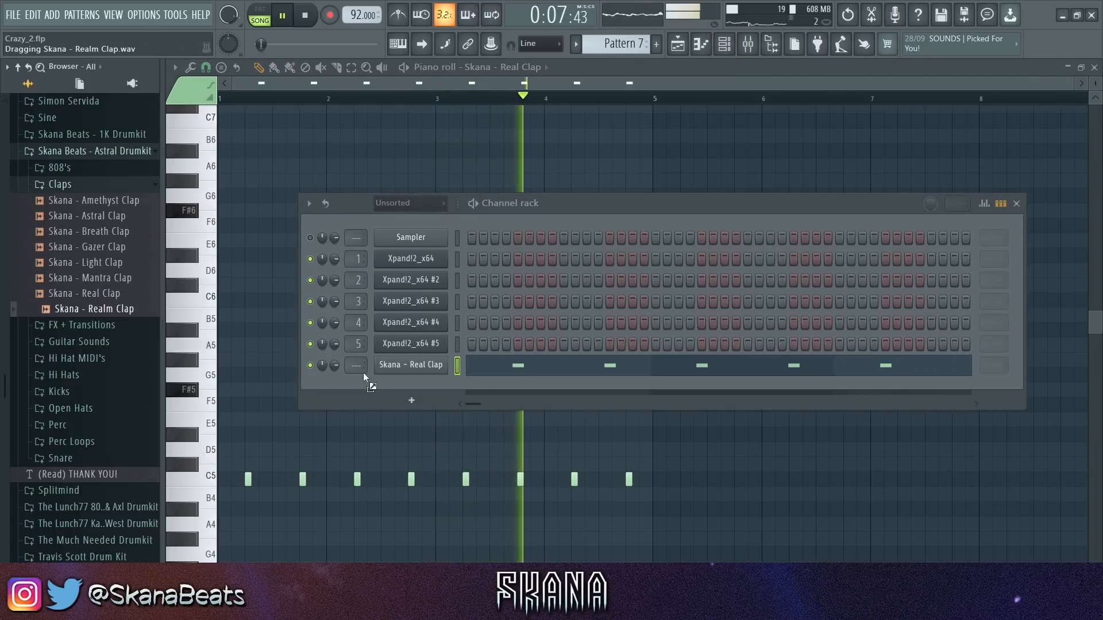
Step: Add Skana - Realm Clap as a new channel below Skana - Real Clap and copy the Real Clap notes into it
drag(416, 389, 459, 370)
key(ctrl+c)
click(457, 387)
key(ctrl+v)
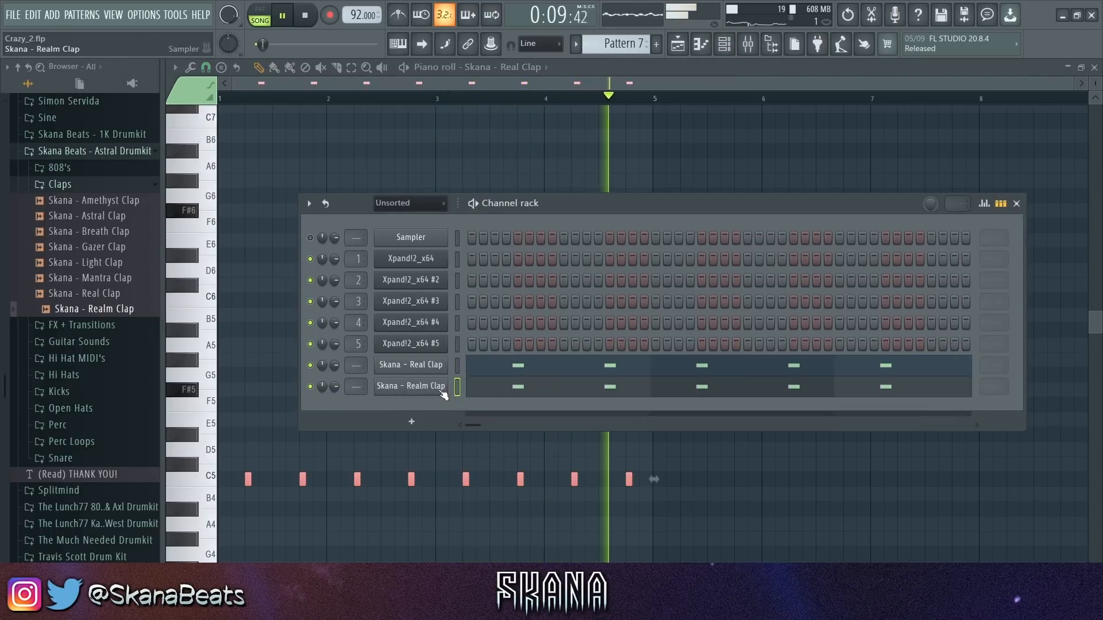
Step: Open the miscellaneous settings of the Skana - Realm Clap channel and adjust its volume
click(440, 391)
click(279, 167)
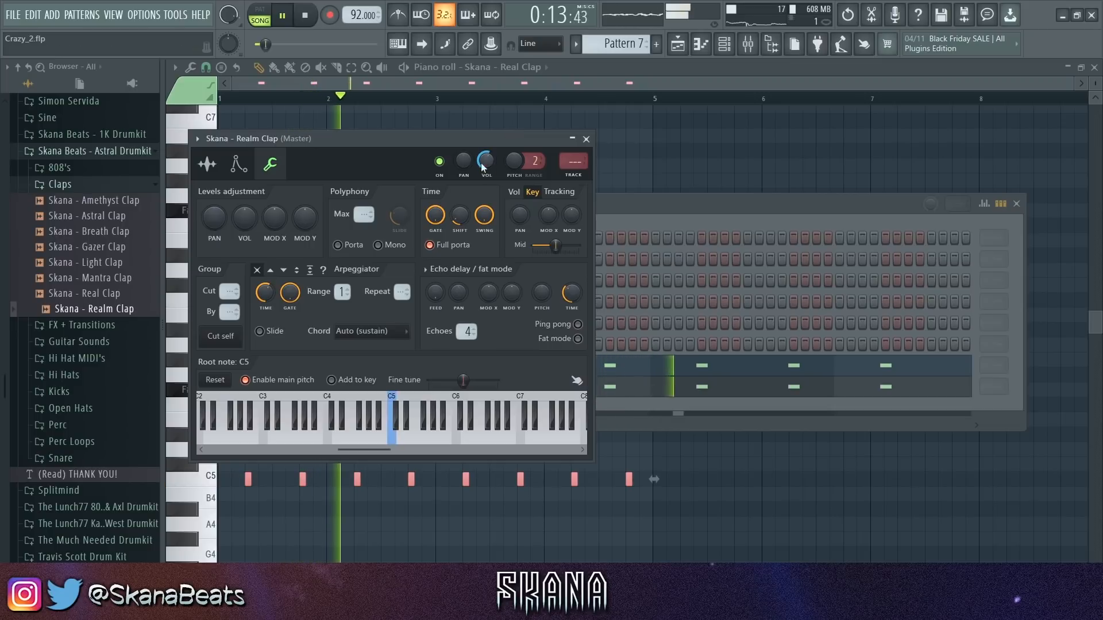
click(586, 139)
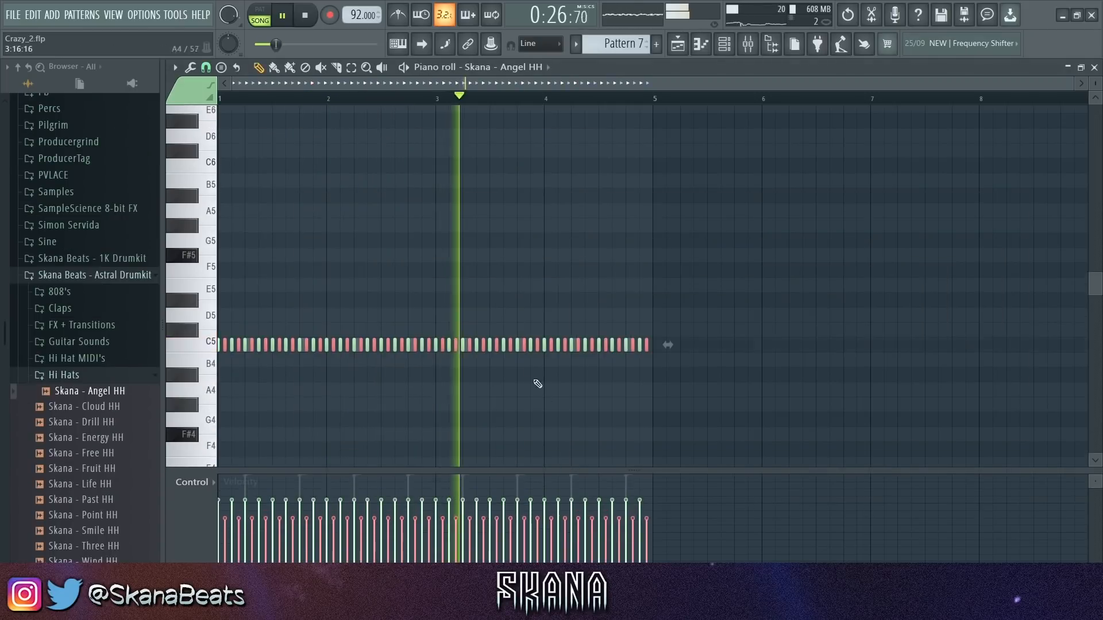
Step: Deselect the alternating Skana - Angel HH notes, apply quick legato to the hi-hats and save the project
ctrl+right_click(514, 379)
key(ctrl+d)
key(ctrl+l)
key(ctrl+s)
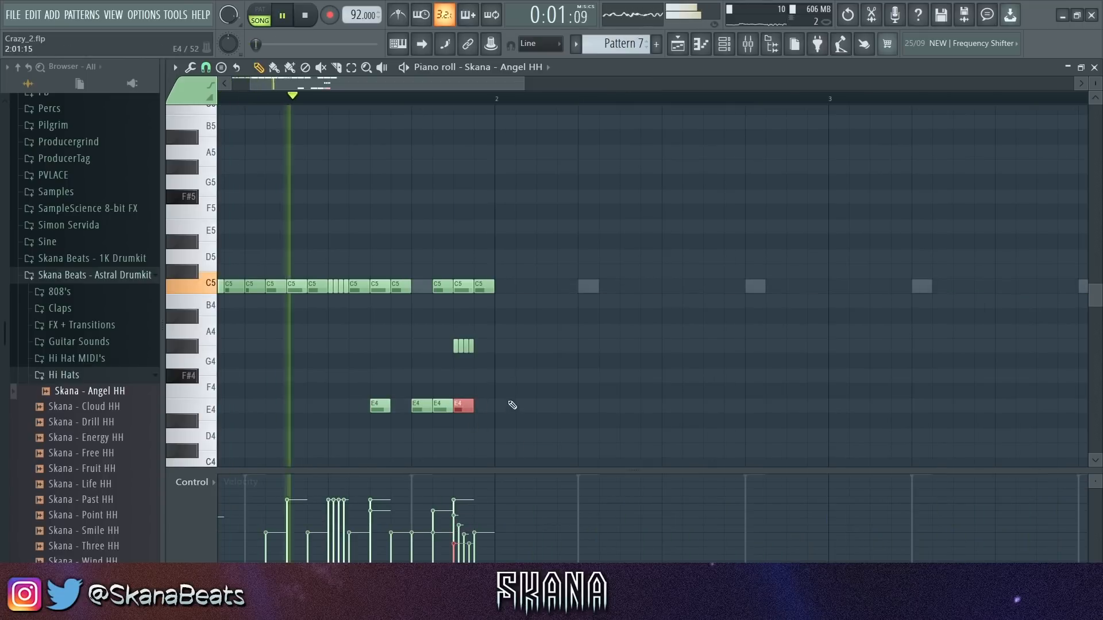
Step: Duplicate all Angel HH notes from bar 1 into bar 2 and undo the last removal of C5 notes
key(ctrl+a)
key(ctrl+b)
key(ctrl+d)
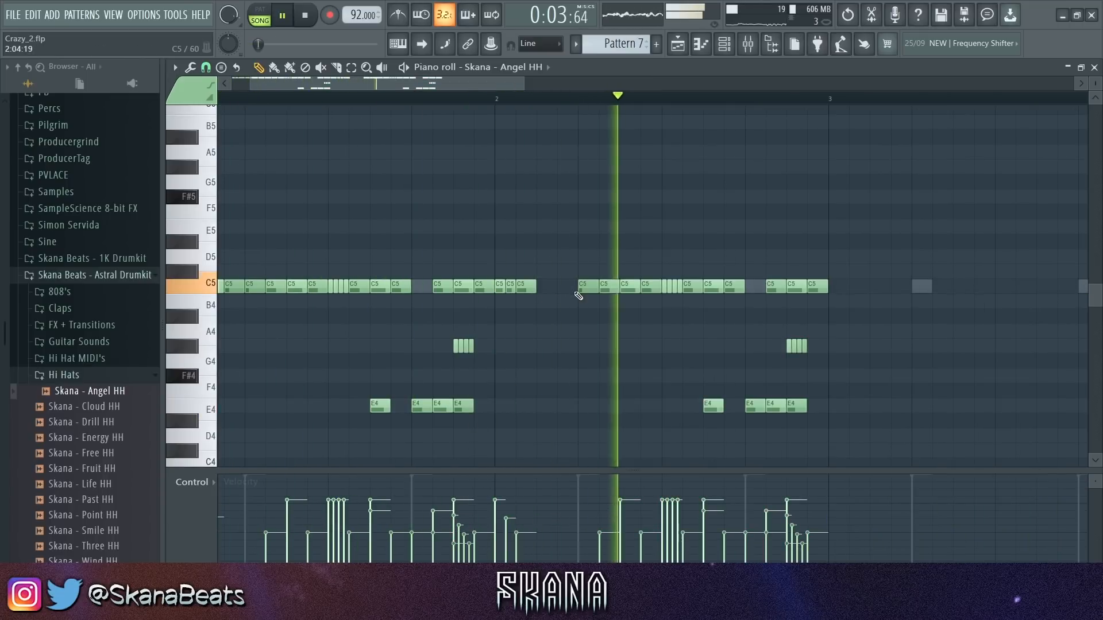
key(ctrl+z)
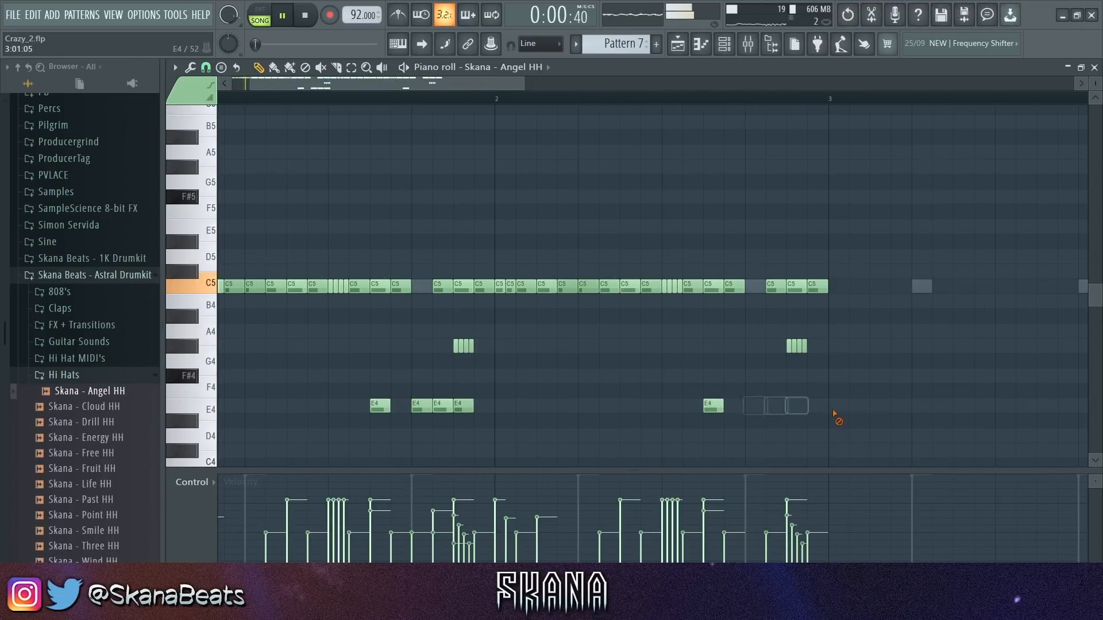
Step: Move the hi-hat roll near the end of bar 2 up to E5, duplicate it directly after and lower the copy to C#5
click(493, 94)
drag(774, 345, 812, 342)
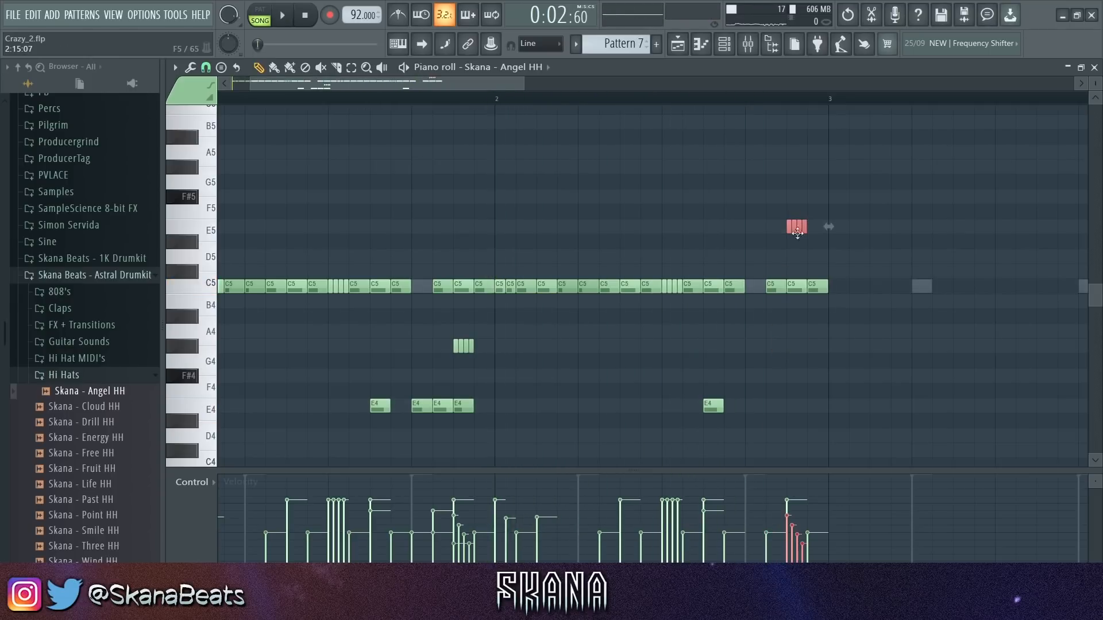
key(ctrl+b)
drag(818, 227, 818, 271)
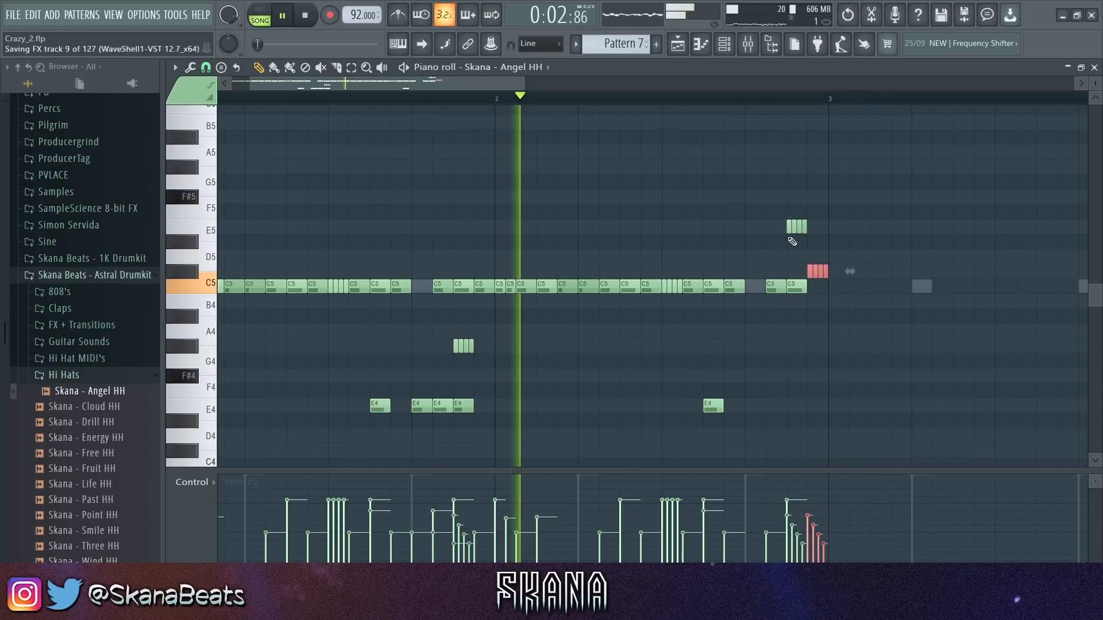
Step: Duplicate the two-bar Angel HH pattern into bars 3 and 4 and play it back from bar 2
scroll(772, 245, down, 2)
ctrl+click(770, 241)
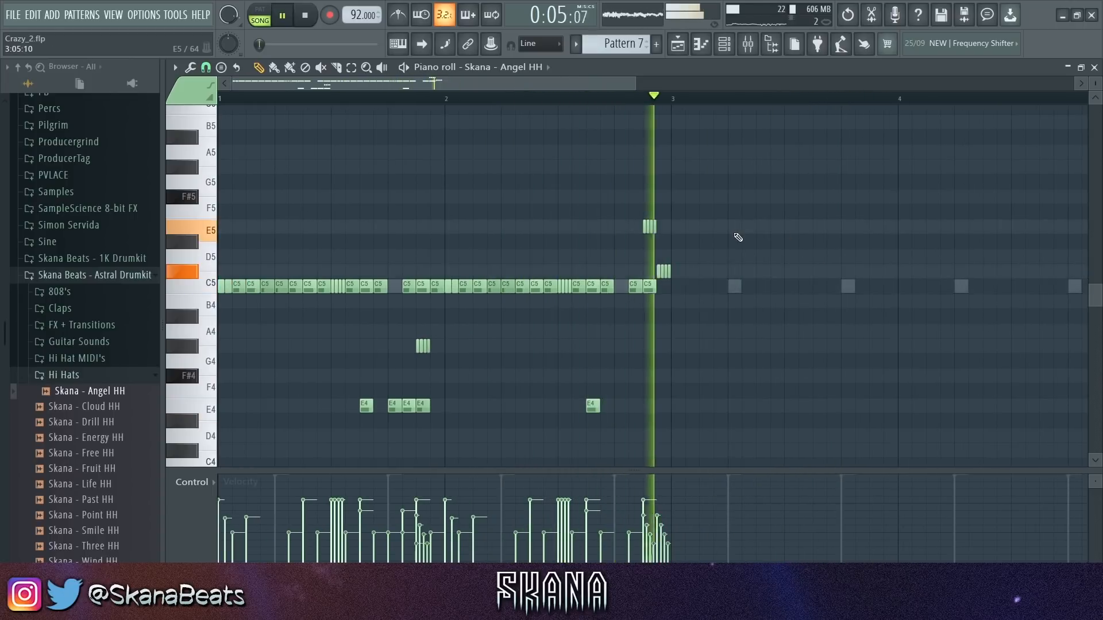
key(ctrl+b)
ctrl+click(738, 237)
click(484, 99)
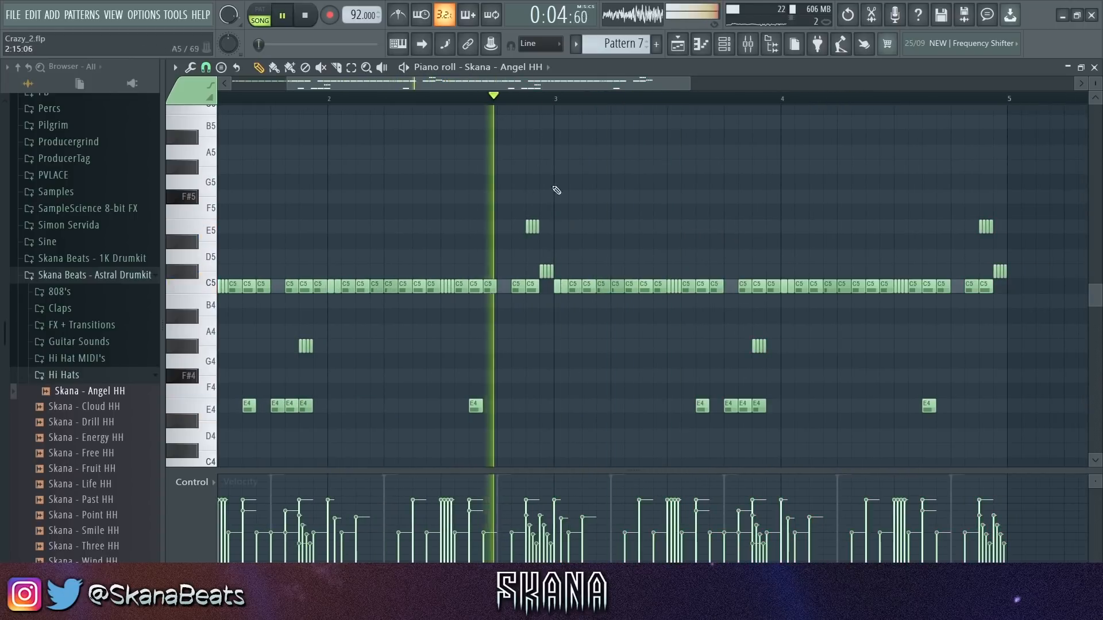
Step: Lower the velocities of the E5 and C#5 hi-hat rolls at the end of bar 2 and save the project
scroll(536, 242, up, 2)
drag(473, 224, 503, 272)
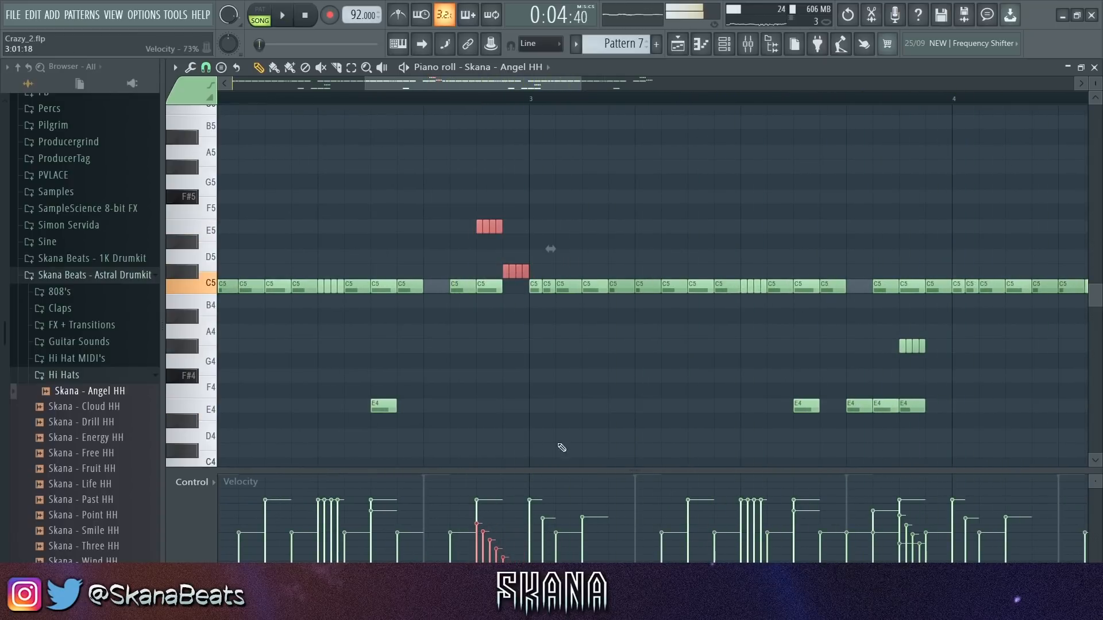
scroll(548, 376, down, 2)
drag(1051, 191, 547, 452)
key(ctrl+s)
Step: Delete individual C5 hi-hat hits, including the one just before the bar 3 roll, to leave gaps, and save the project
click(664, 339)
click(577, 101)
right_click(632, 286)
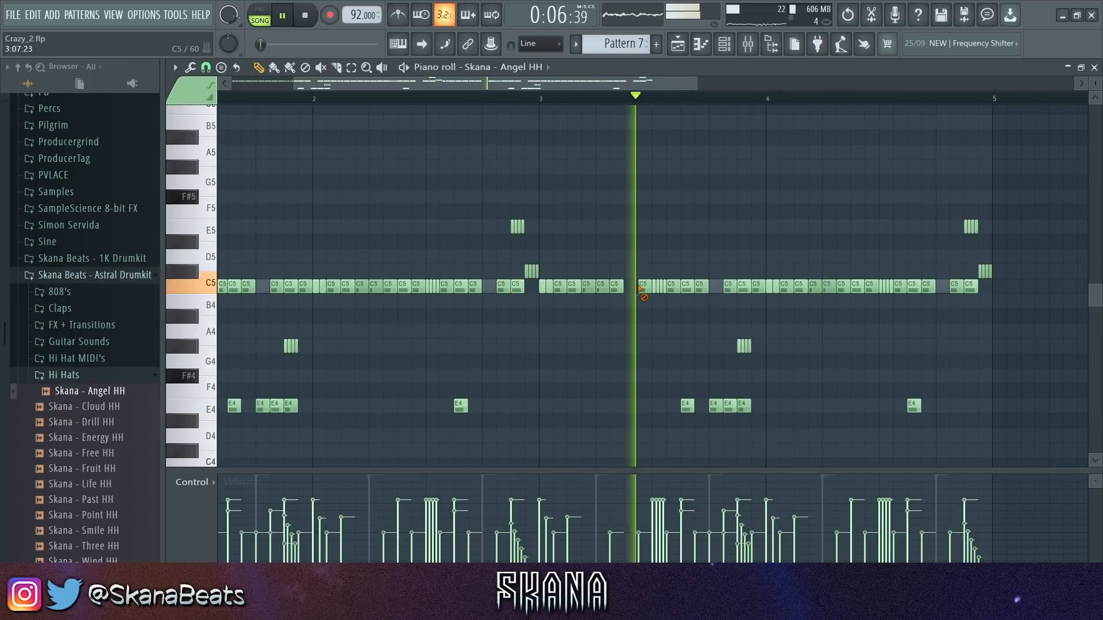
key(space)
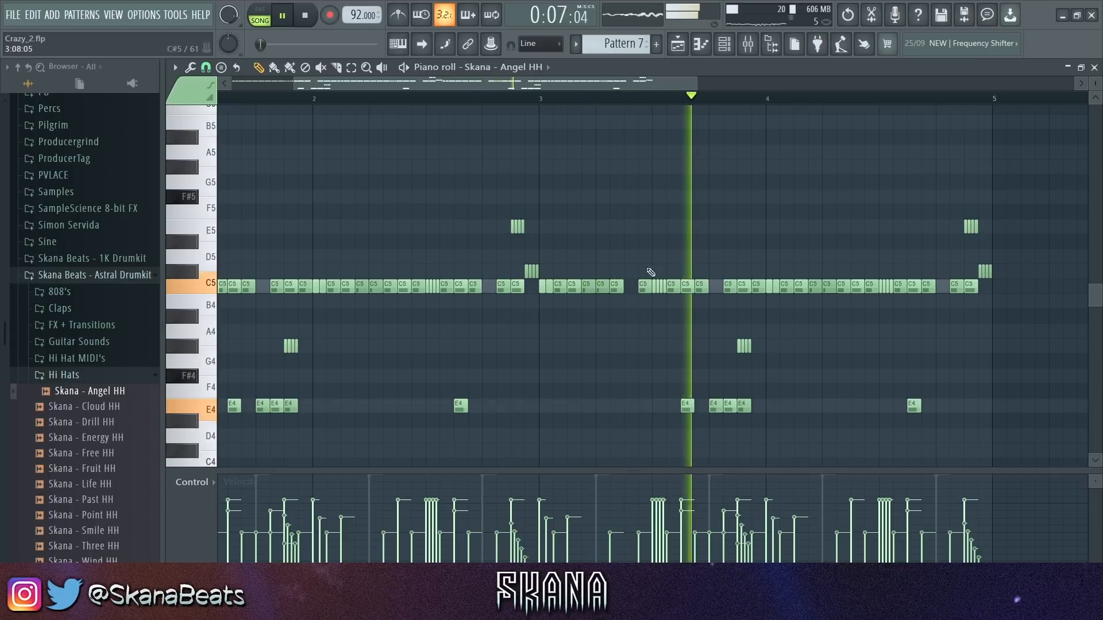
scroll(857, 267, down, 2)
scroll(856, 266, up, 2)
right_click(588, 288)
key(ctrl+s)
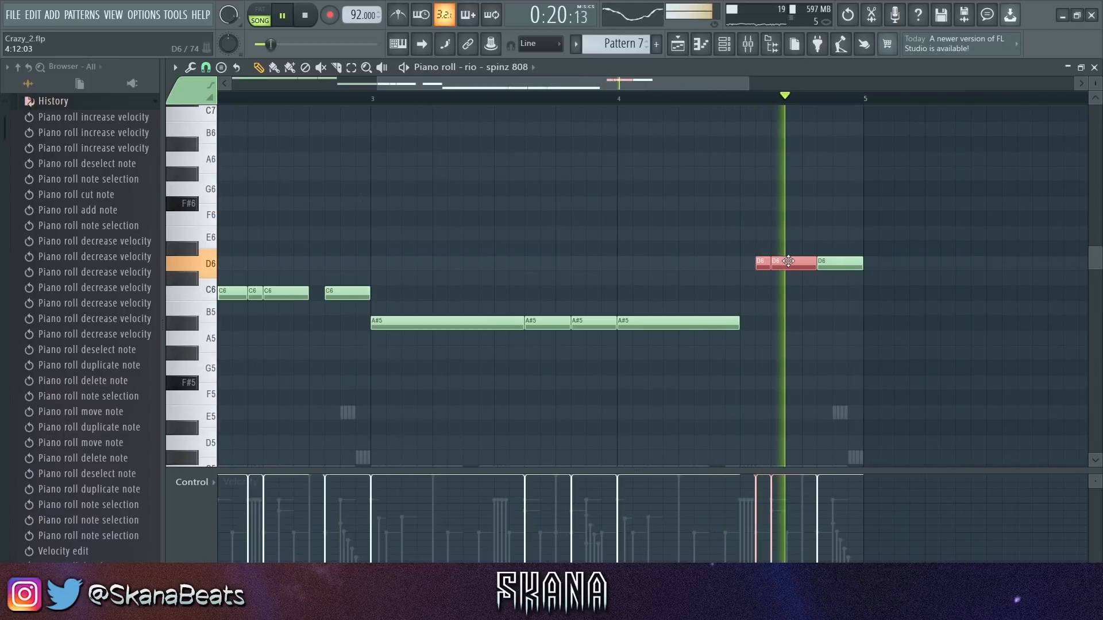
Step: Adjust a note in the rio - spinz 808 bassline and transpose the whole line down one octave
drag(298, 272, 283, 293)
ctrl+click(365, 242)
key(ctrl+Down)
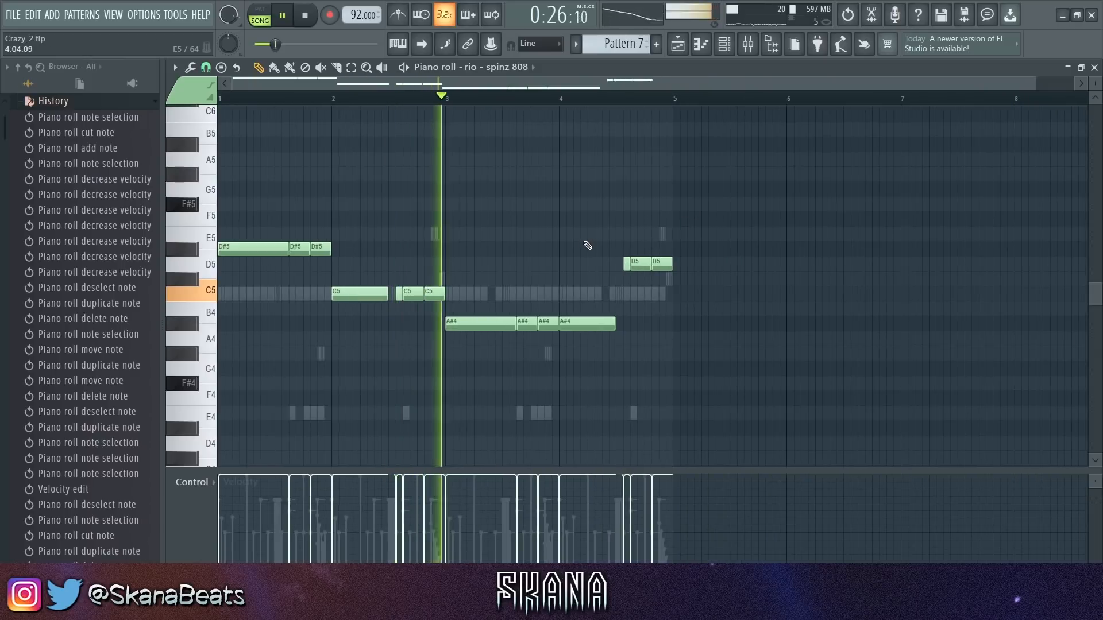
Step: Apply quick legato to the rio - spinz 808 bassline and open the Drums sample folder in the browser
key(ctrl+l)
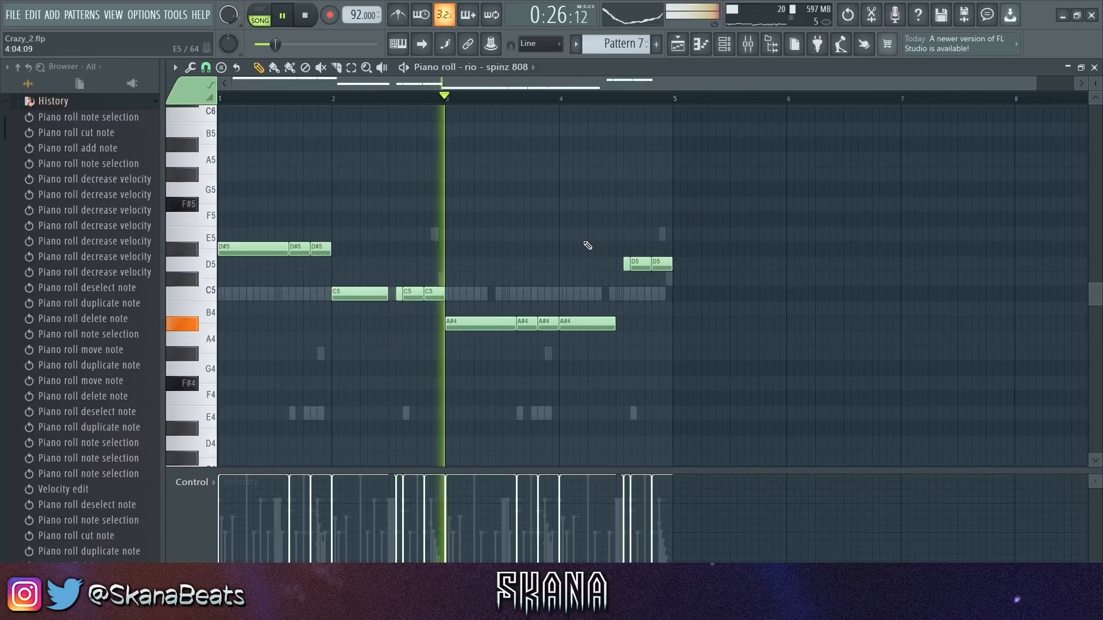
click(116, 103)
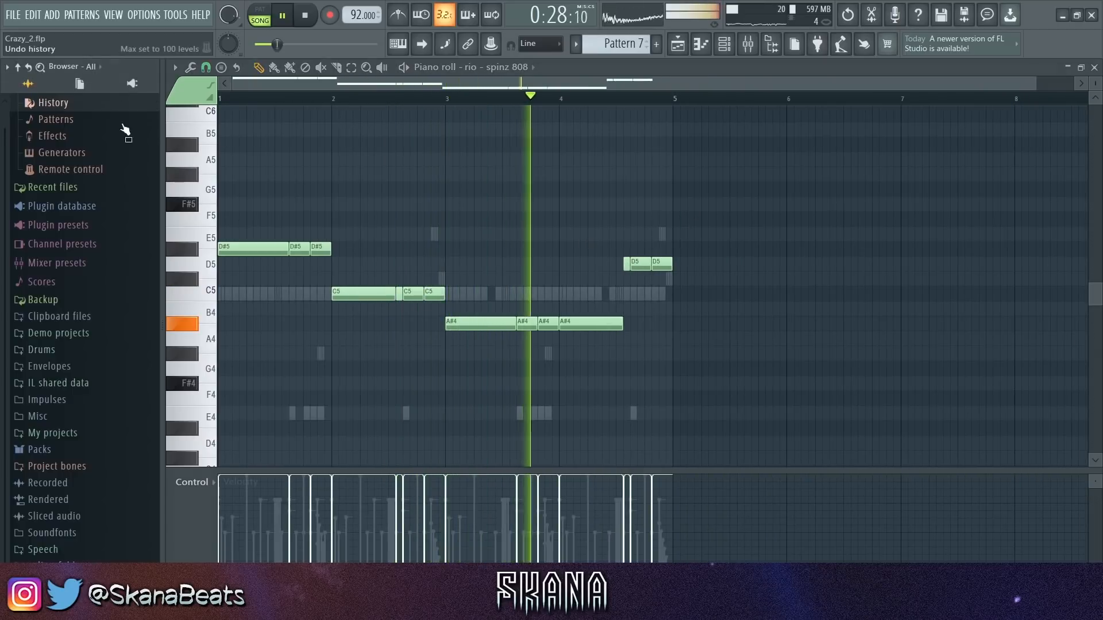
click(49, 348)
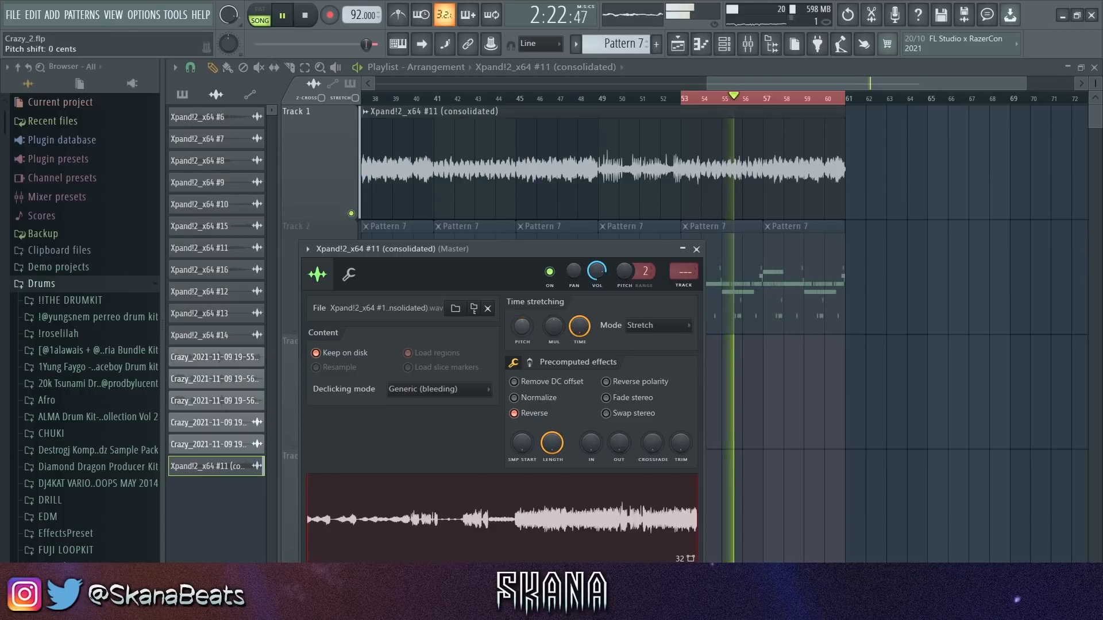
Step: Route the reversed Xpand!2_x64 #11 (consolidated) clip to its own mixer track and browse the plugins available for its effect slots
click(679, 289)
drag(867, 139, 770, 118)
click(913, 253)
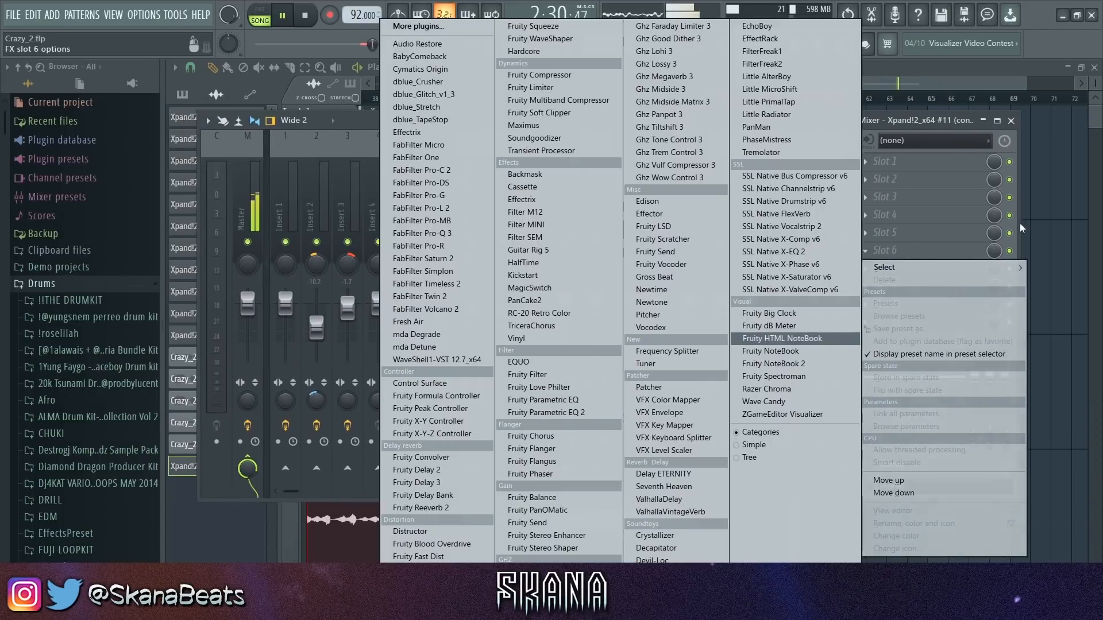
click(1010, 121)
scroll(1004, 210, up, 3)
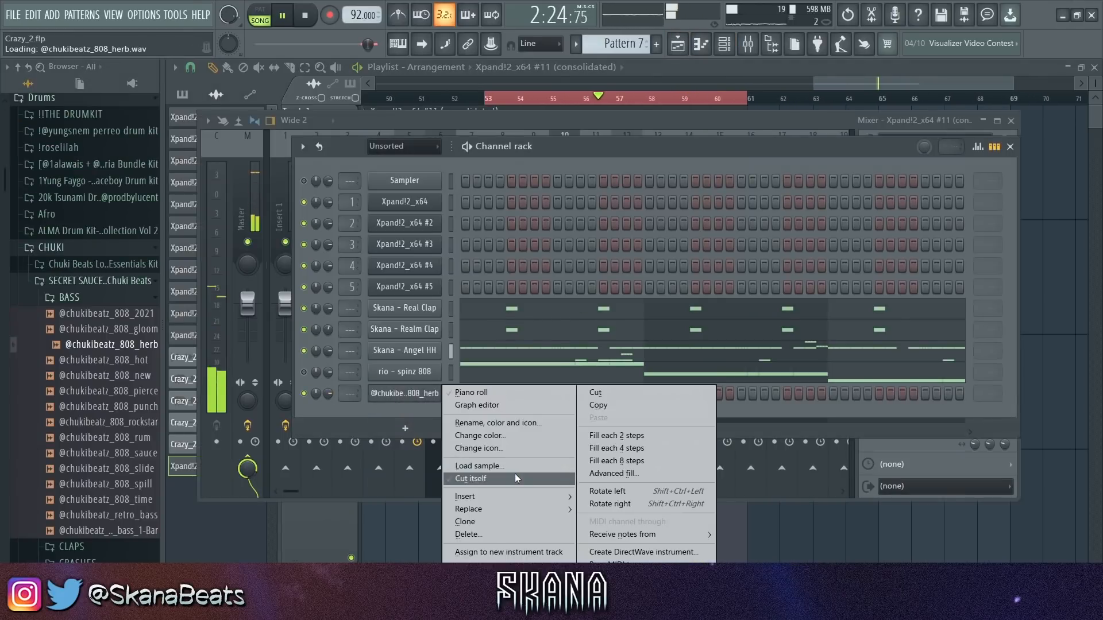
click(515, 478)
click(404, 393)
click(294, 219)
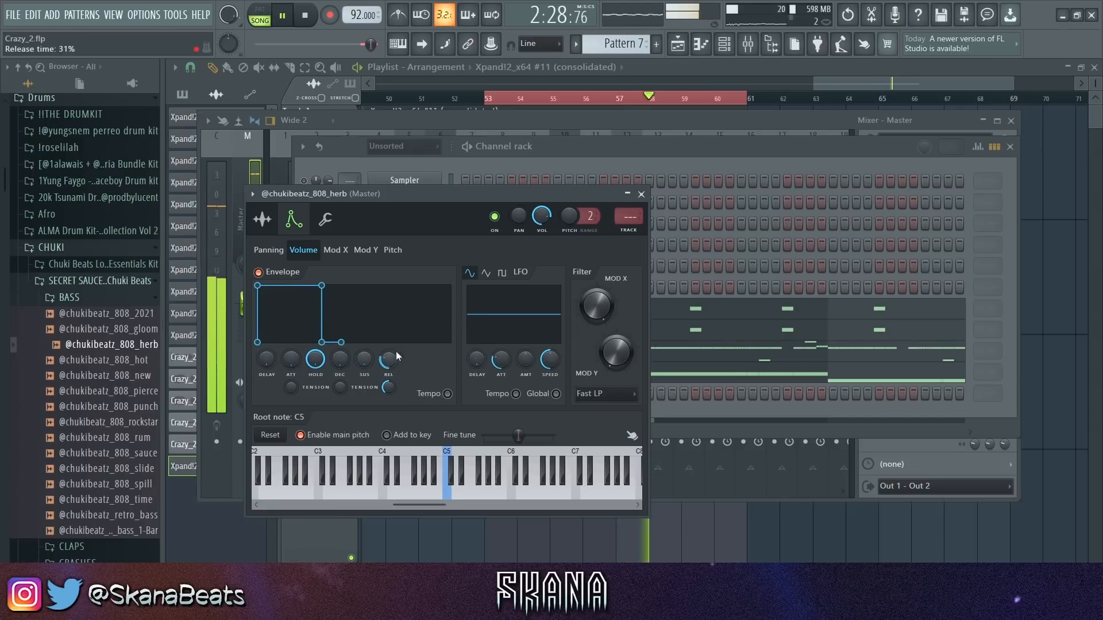
click(482, 294)
right_click(440, 394)
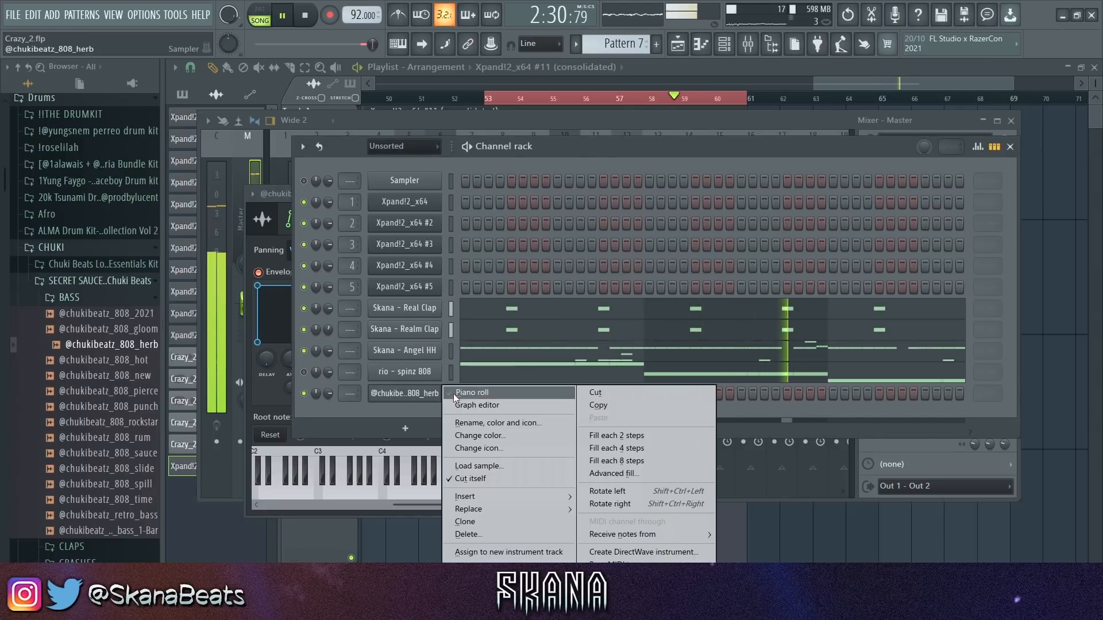
click(453, 394)
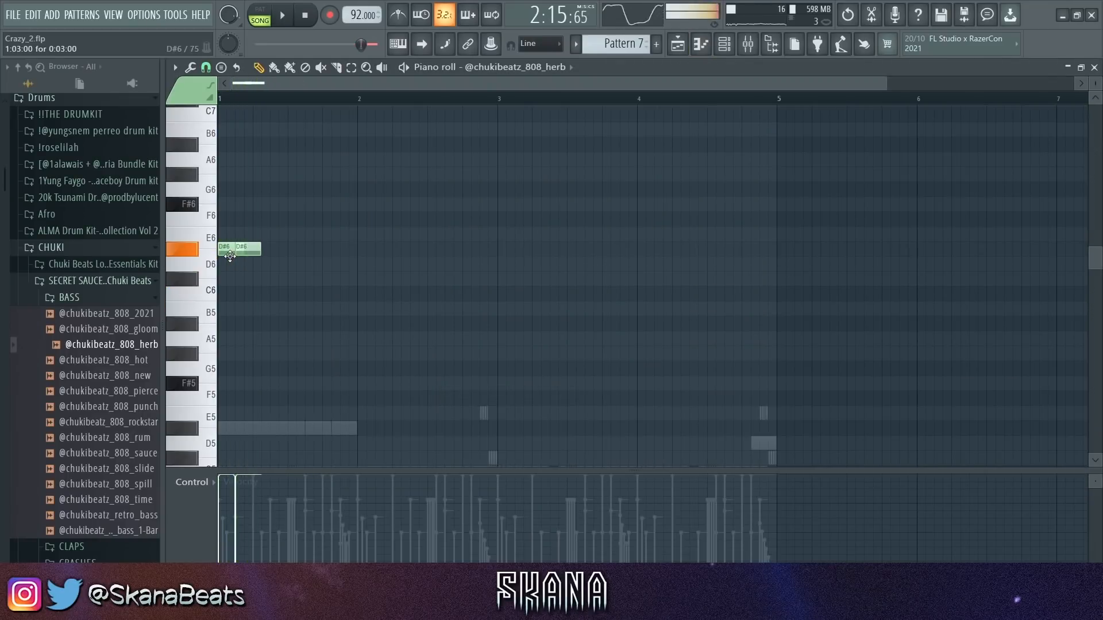
key(space)
click(298, 249)
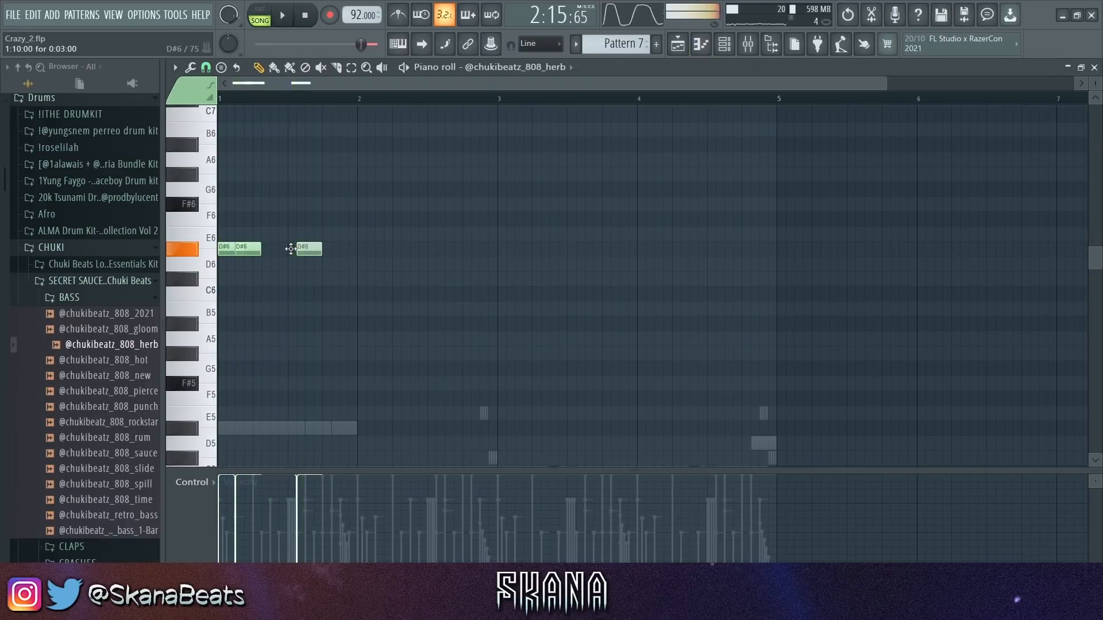
key(space)
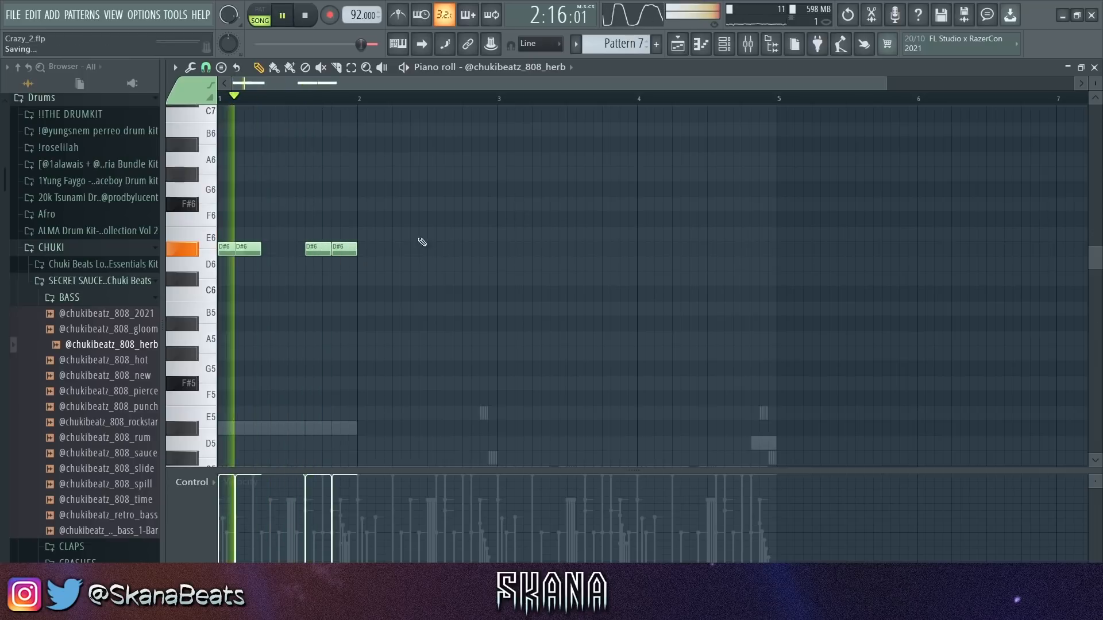
Step: Duplicate the bar 1 notes into bar 2, transpose them down to B5 and lower the last one to A#5
drag(430, 234, 136, 278)
key(ctrl+b)
drag(376, 254, 385, 310)
key(space)
key(space)
click(336, 101)
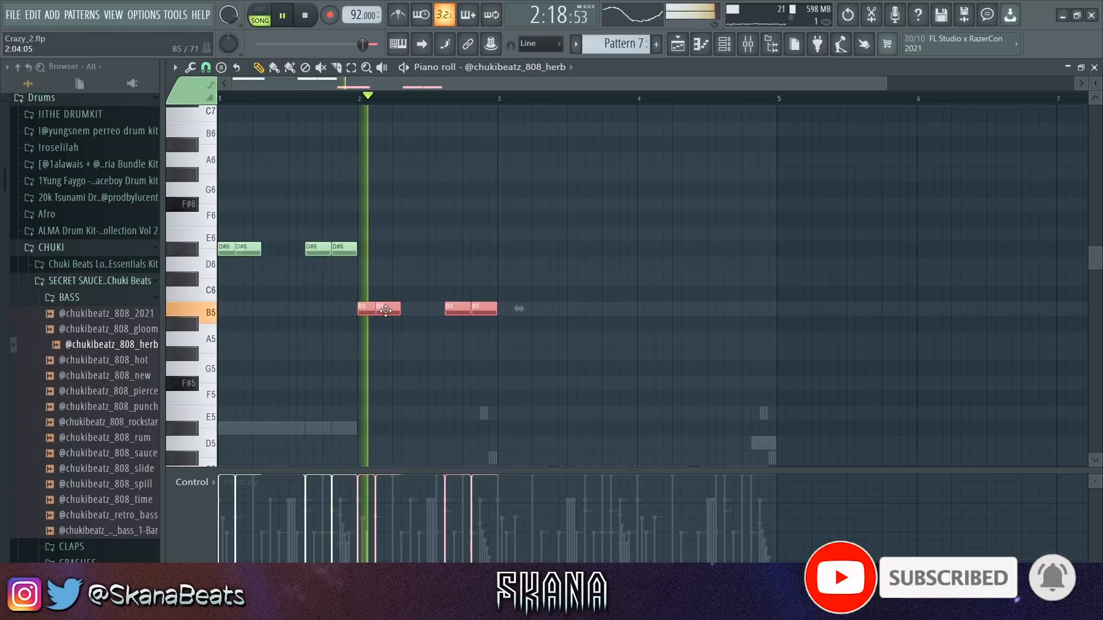
ctrl+click(493, 320)
drag(485, 311, 484, 332)
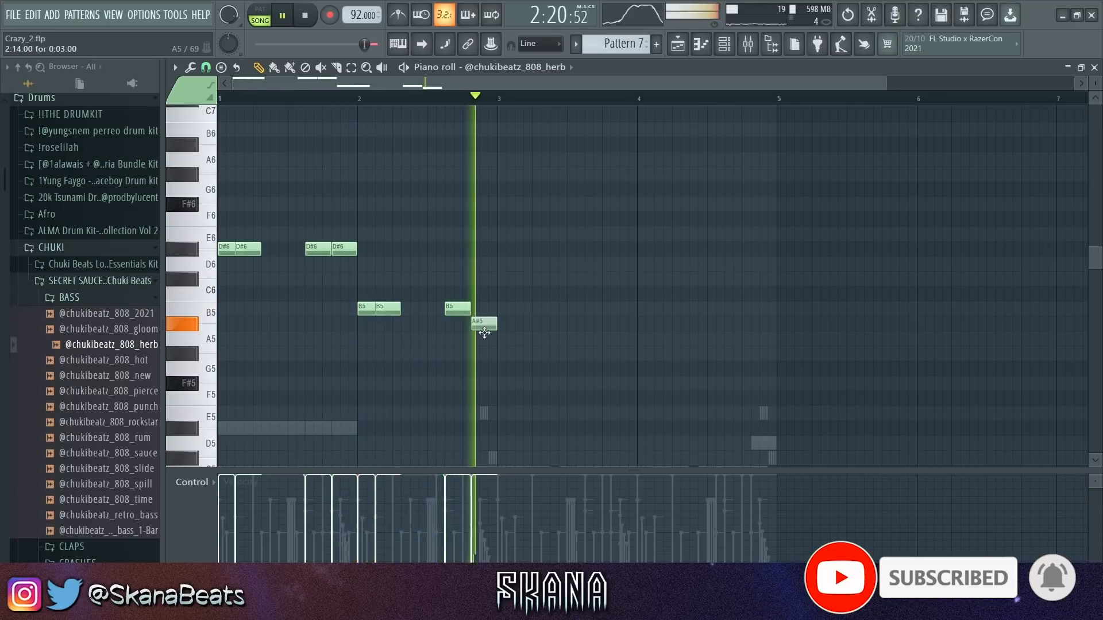
Step: Duplicate the two-bar 808 line into bars 3 and 4 and replace the A#5 at the end of bar 2 with A5
key(ctrl+b)
ctrl+click(797, 286)
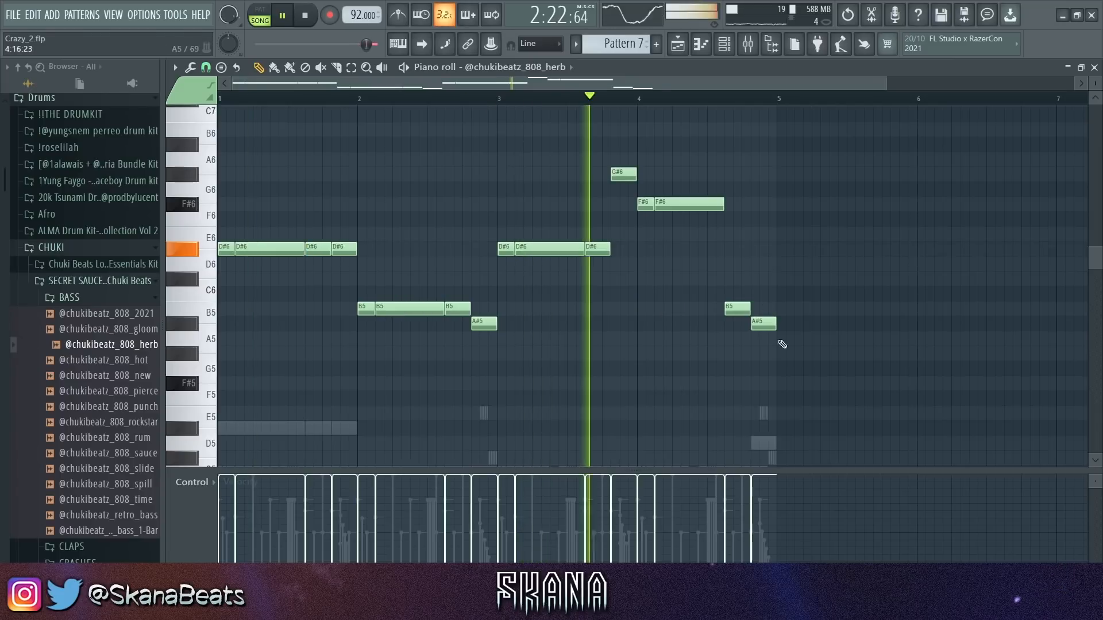
drag(775, 326, 461, 341)
click(473, 339)
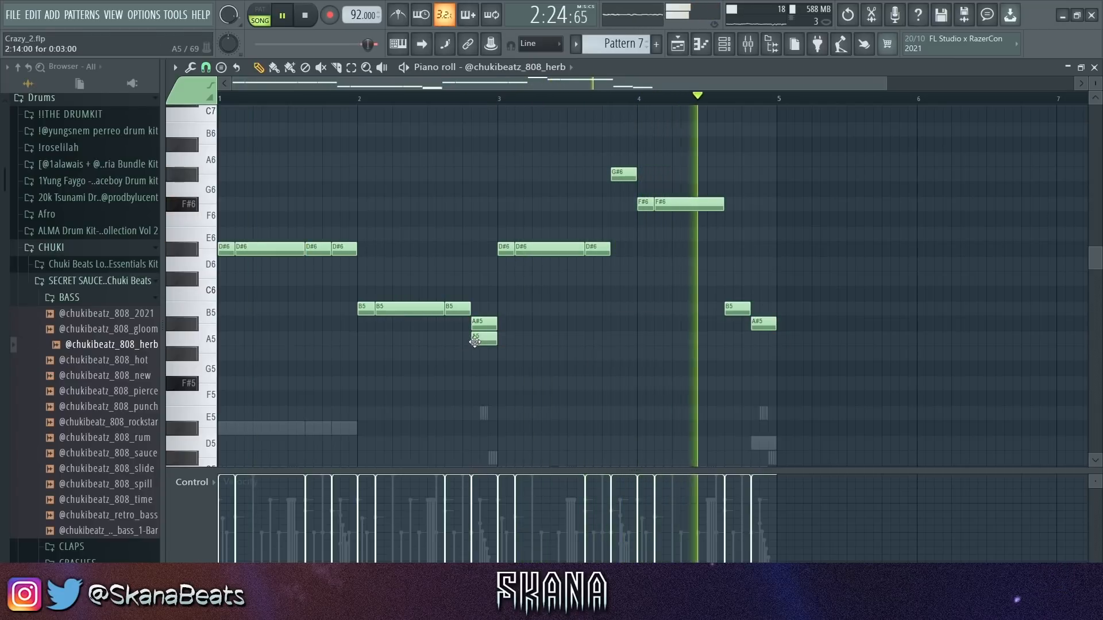
right_click(481, 321)
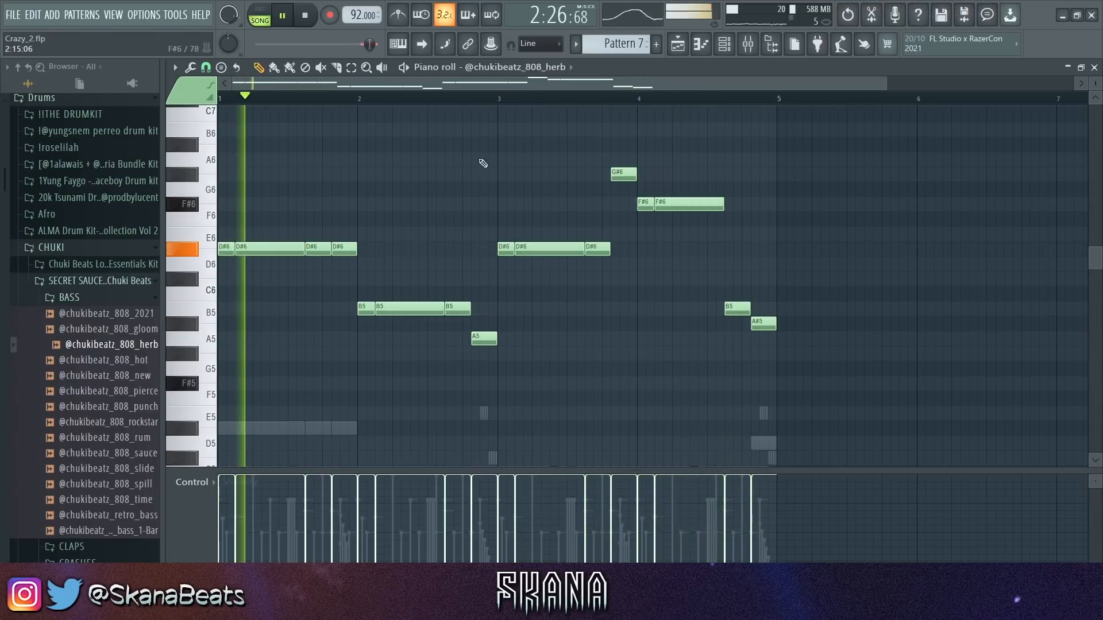
key(ctrl+Down)
scroll(471, 183, down, 1)
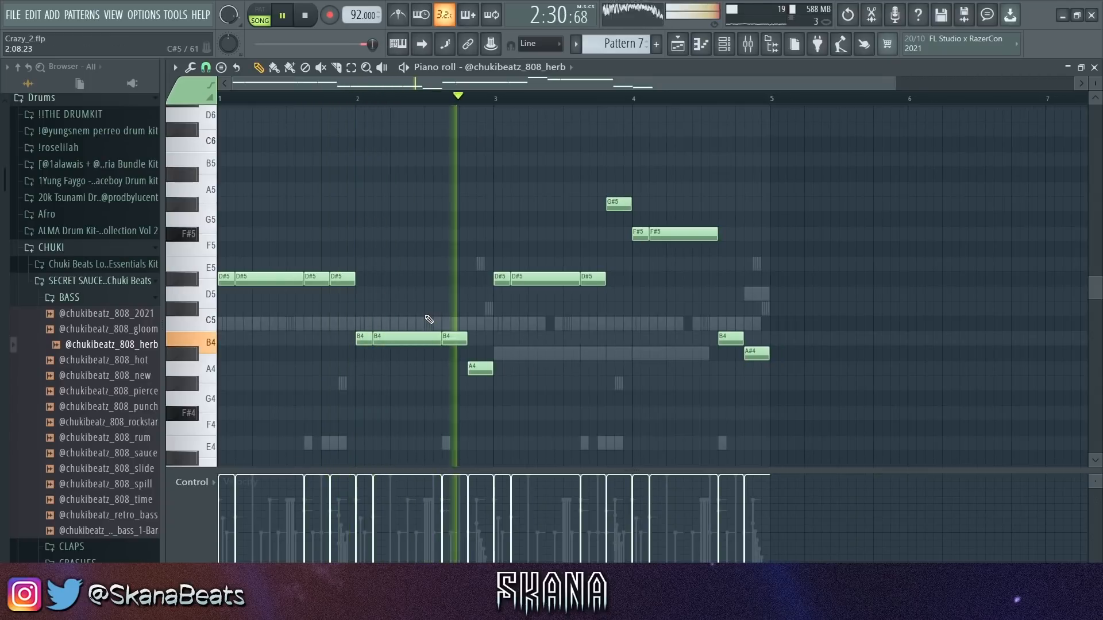
right_click(394, 340)
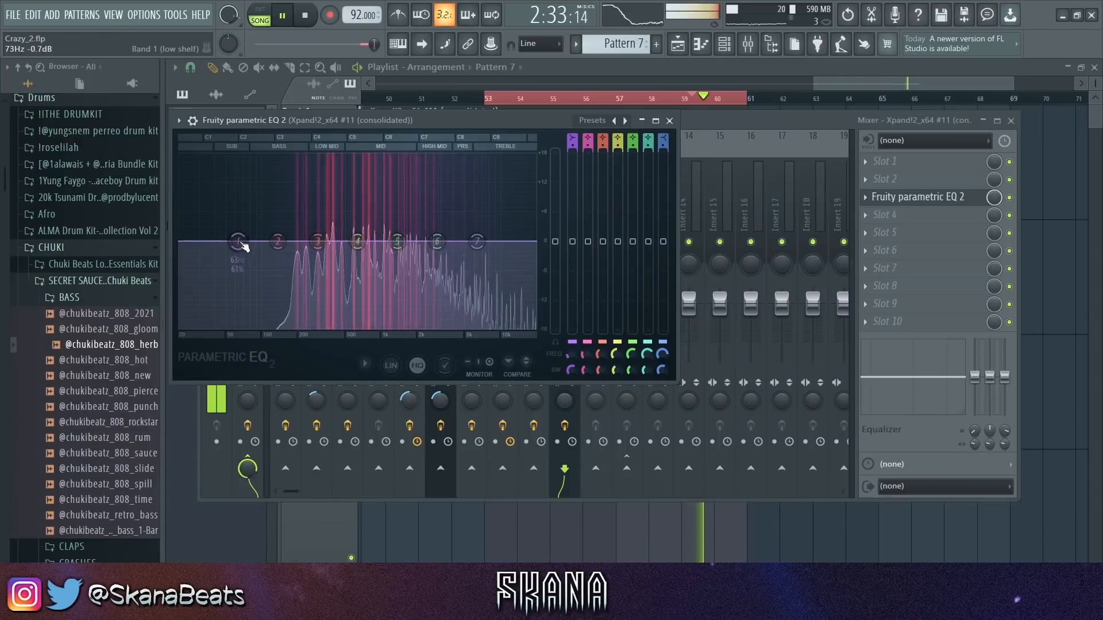
Step: Shape the consolidated clip in Fruity parametric EQ 2: roll off the lows with band 1, lower band 2 and dip band 4 at 668 Hz
drag(241, 243, 298, 329)
drag(280, 240, 244, 278)
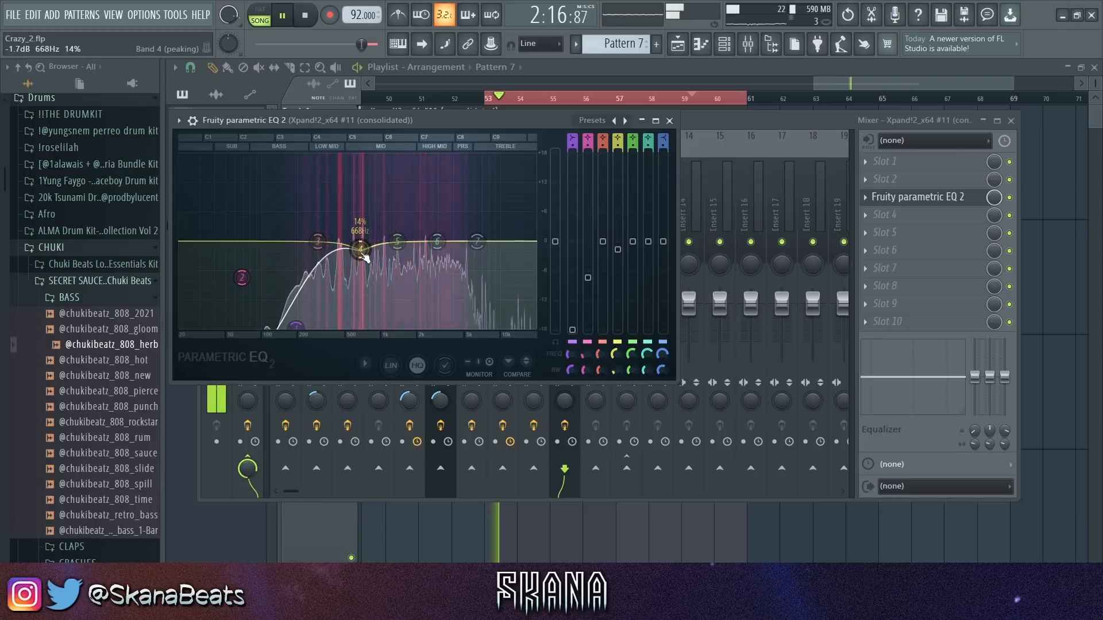
drag(435, 252, 441, 261)
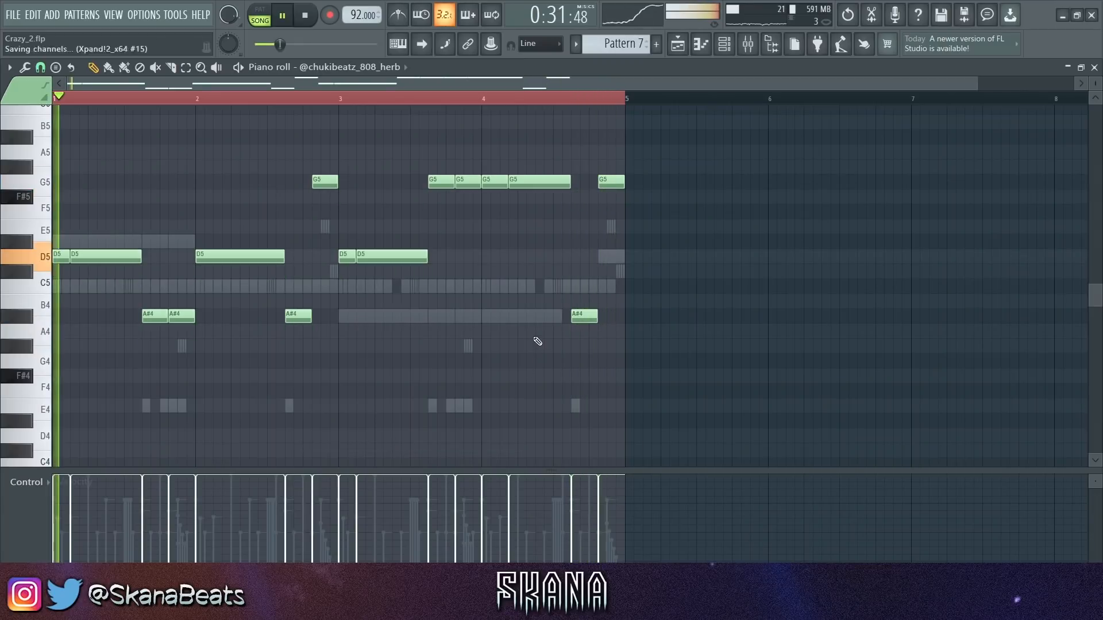
Step: Lower the G5 808 note at the end of bar 2 to B4 and play back from just before bar 3
ctrl+scroll(531, 335, down, 2)
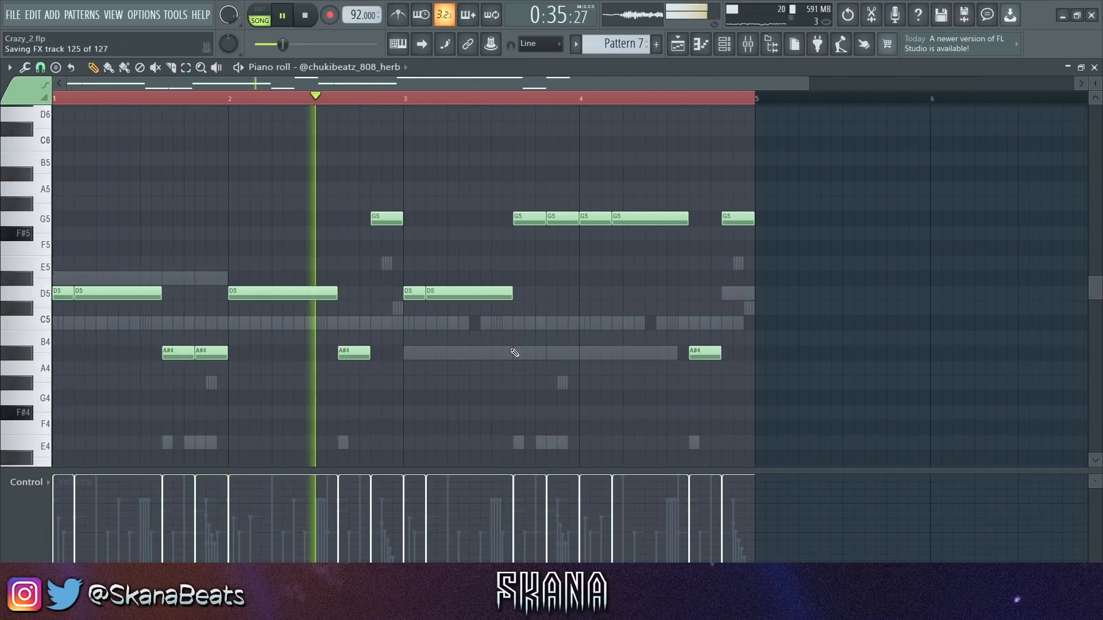
drag(387, 219, 384, 337)
drag(608, 223, 631, 245)
click(393, 97)
Step: Raise the two D5 notes opening bar 3 to G5 and lower the first two G5 notes of bar 4 to D5
drag(487, 272, 411, 294)
key(space)
drag(603, 251, 594, 293)
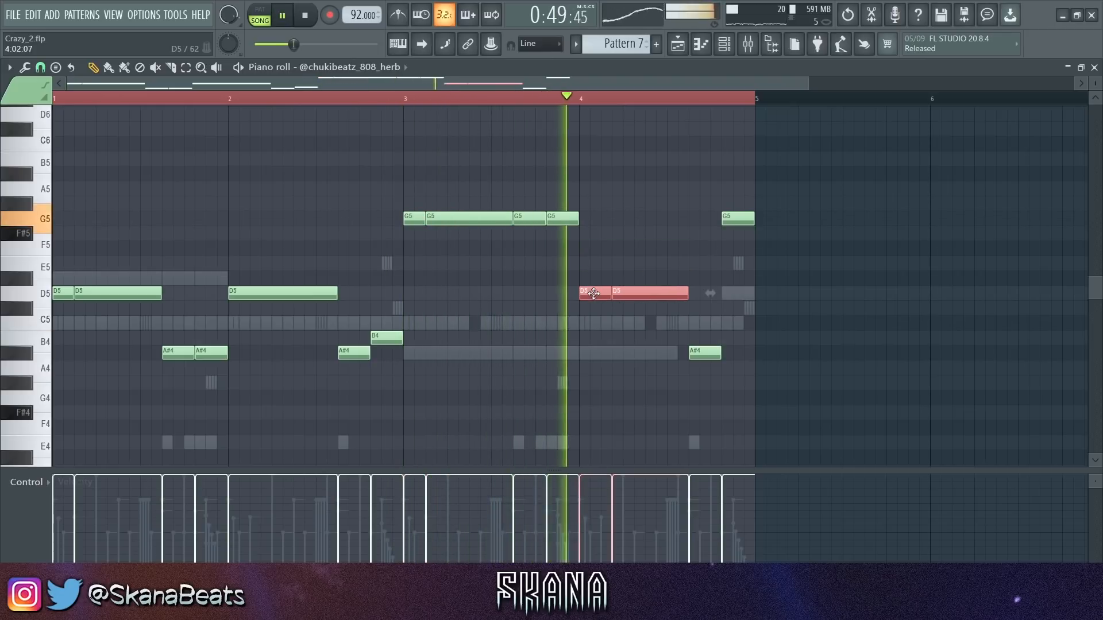
click(613, 242)
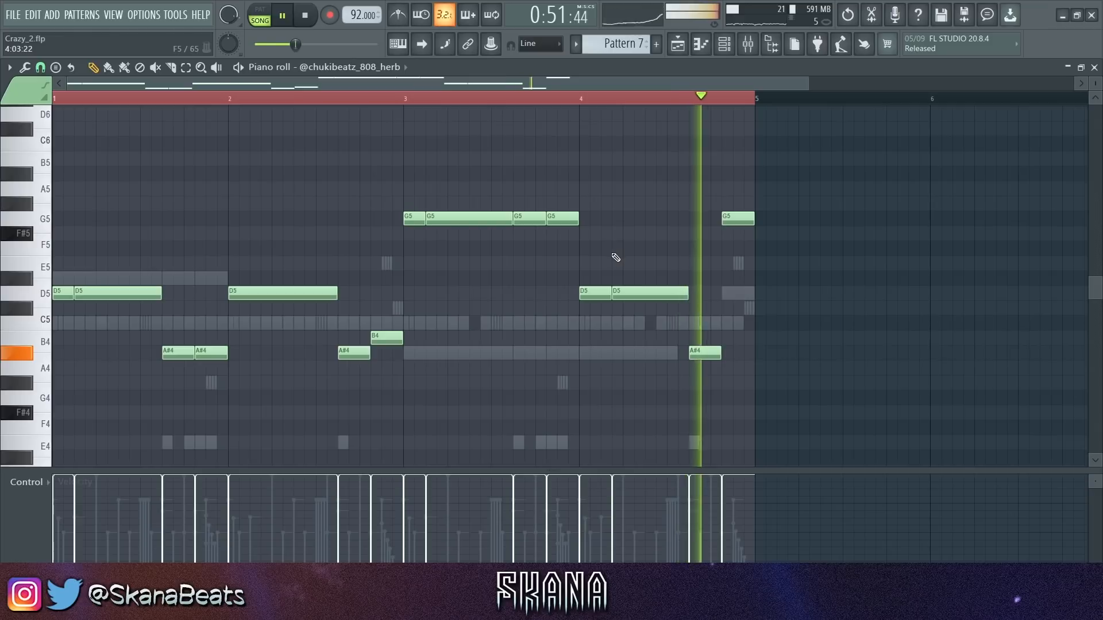
Step: Lower the last 808 note of bar 4 to F5 and save the project
drag(734, 232, 736, 233)
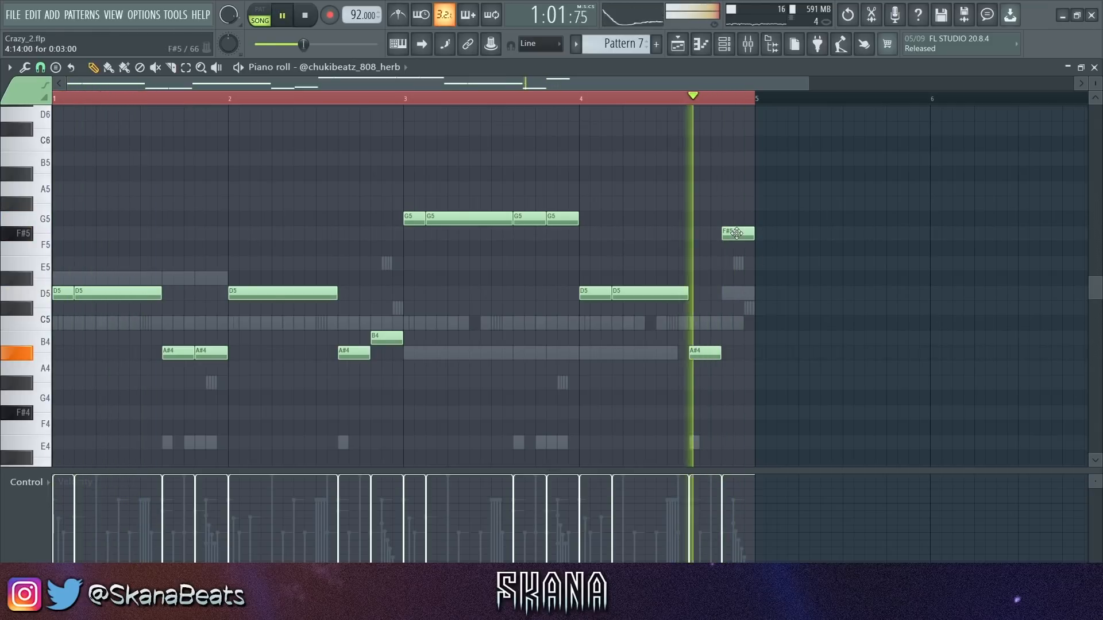
drag(736, 232, 738, 250)
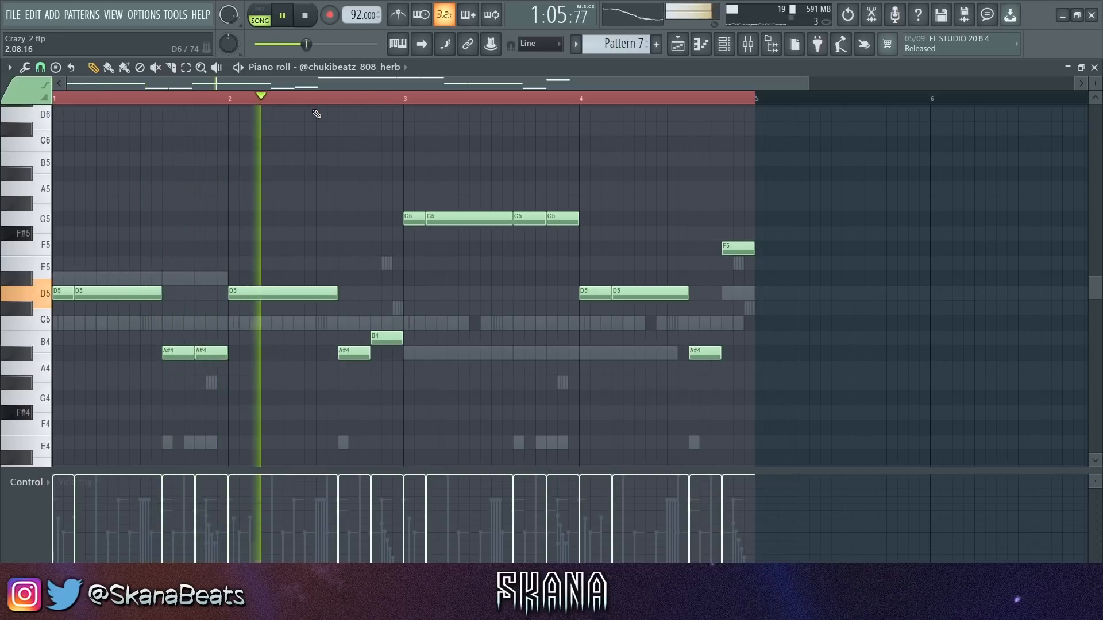
key(ctrl+s)
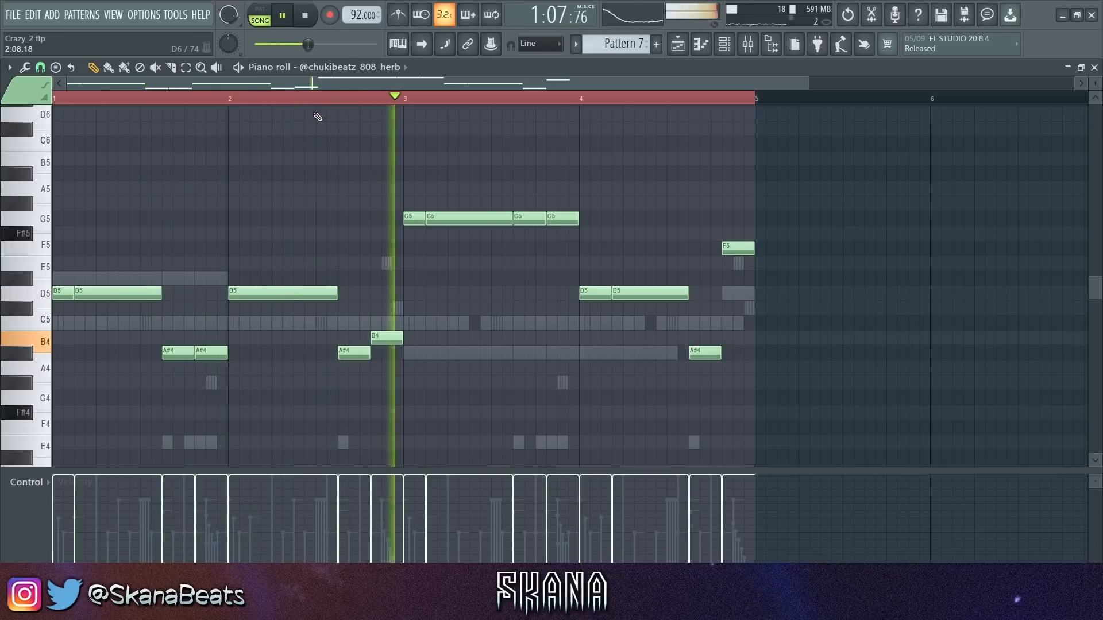
key(ctrl+s)
right_click(379, 190)
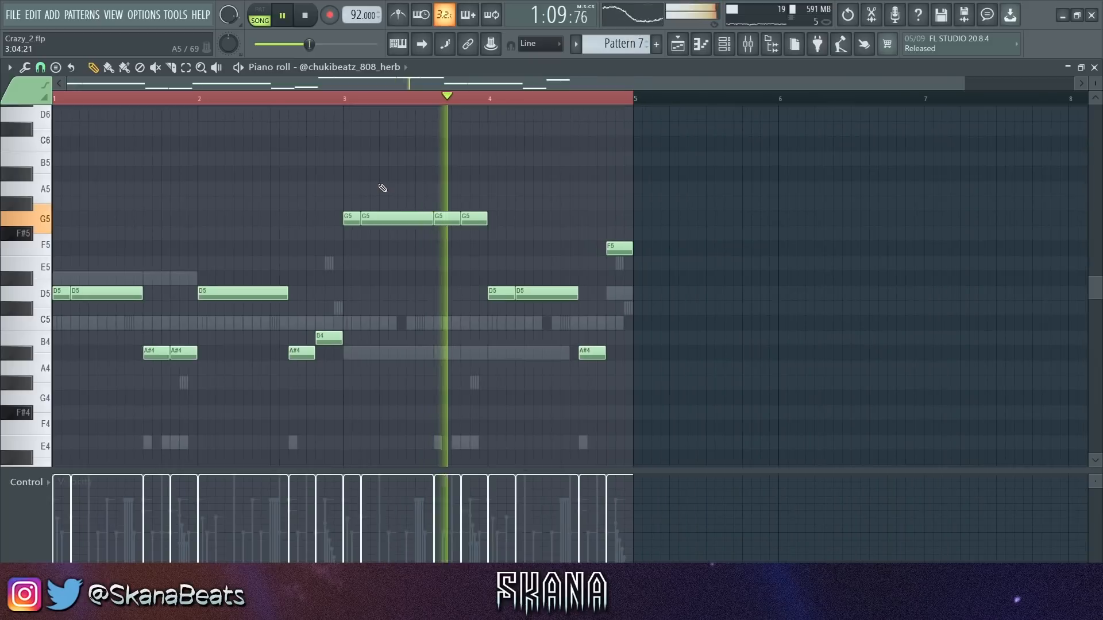
click(1094, 68)
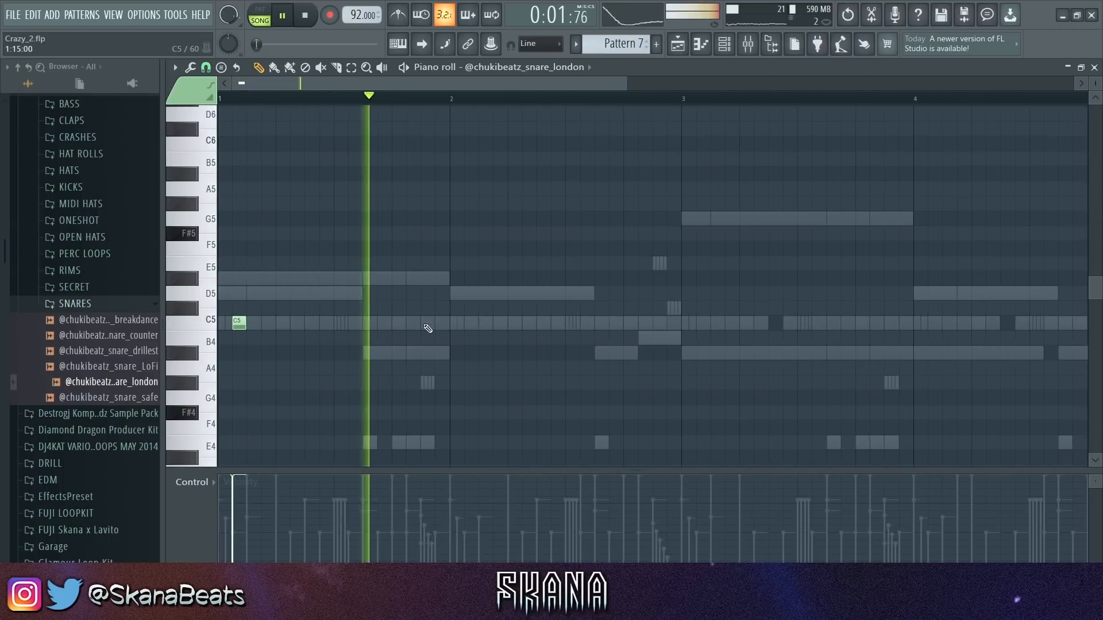
click(439, 323)
click(470, 323)
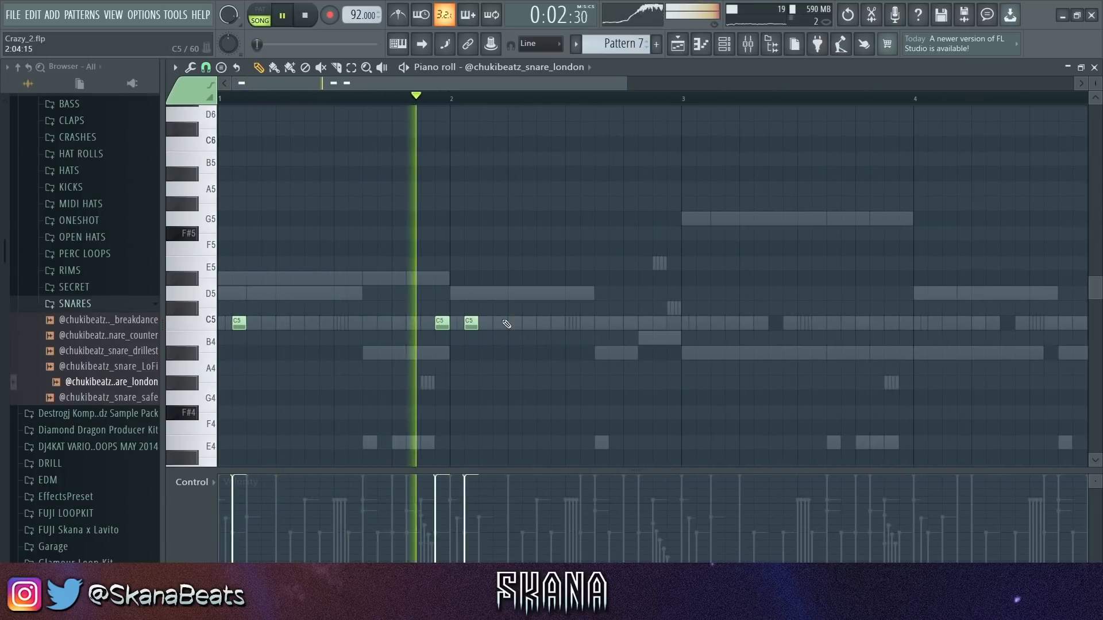
key(ctrl+a)
key(ctrl+b)
key(ctrl+d)
Step: Add a G4 snare hit just before bar 3, lower its velocity and play the transition back
click(530, 398)
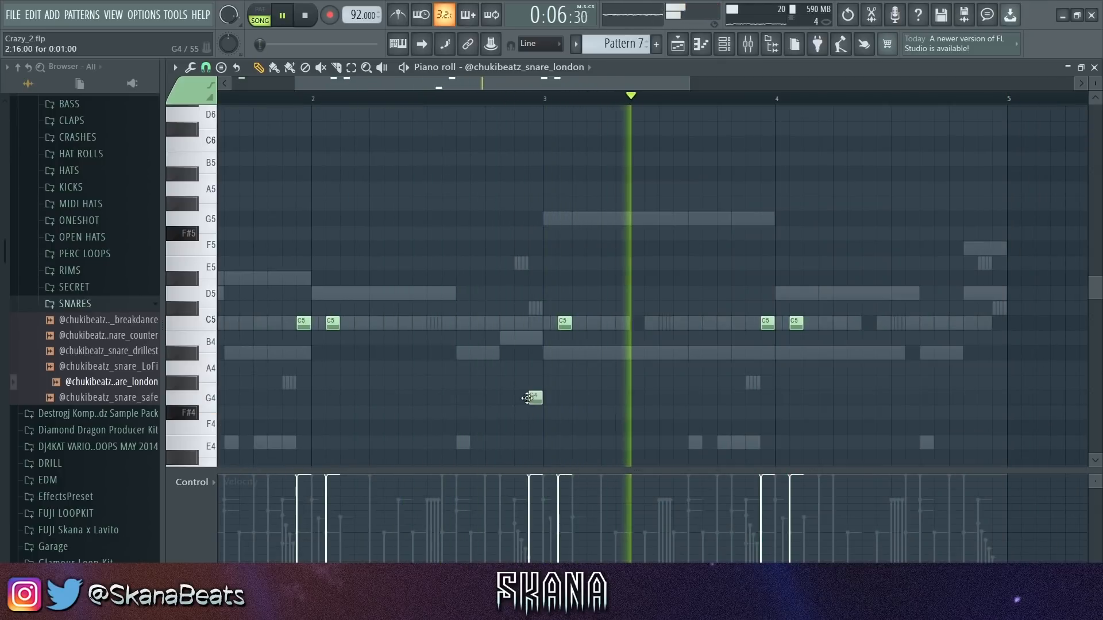
click(453, 99)
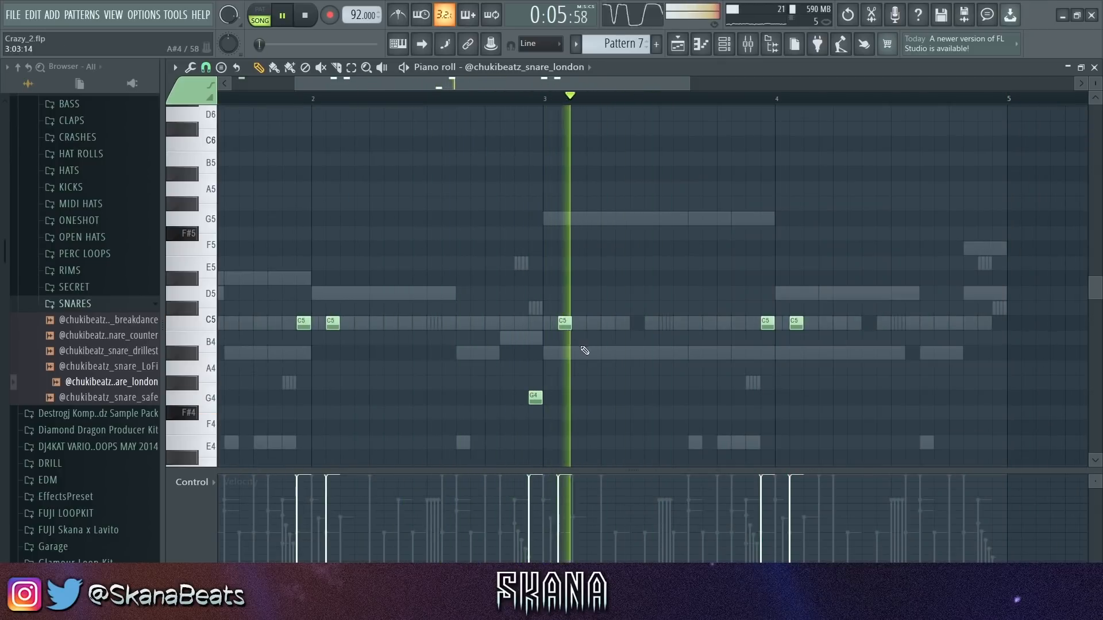
drag(547, 385, 531, 404)
scroll(615, 294, down, 5)
key(KP_Divide)
right_click(645, 264)
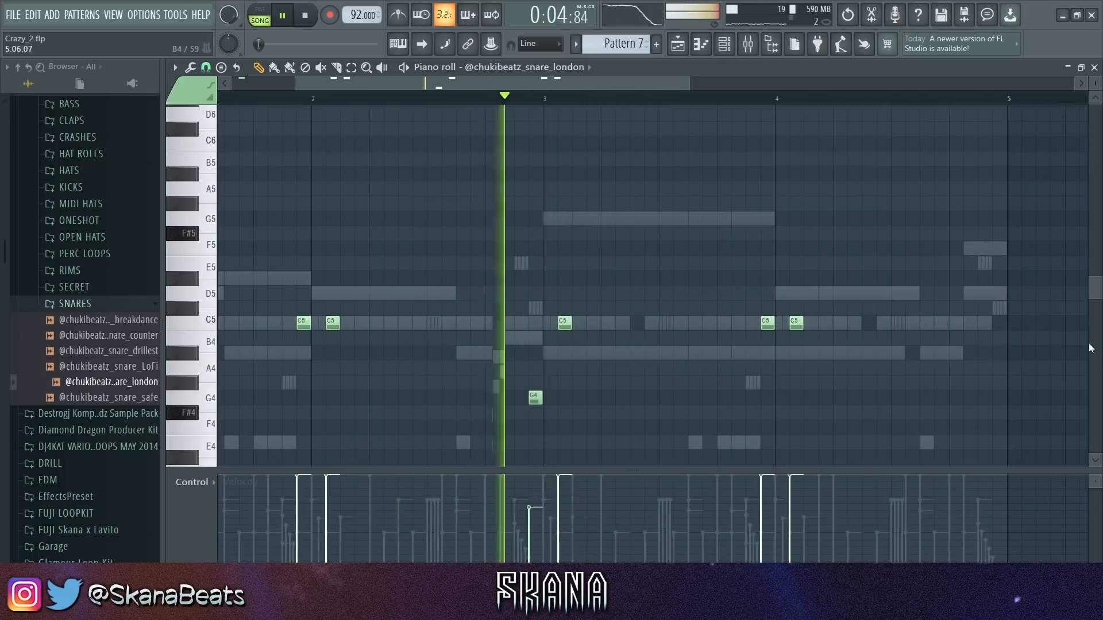
Step: Draw a descending snare fill of two F5 hits, an E5 and a D5 in the second half of bar 4
scroll(1079, 343, up, 10)
scroll(971, 309, down, 9)
scroll(1018, 284, up, 2)
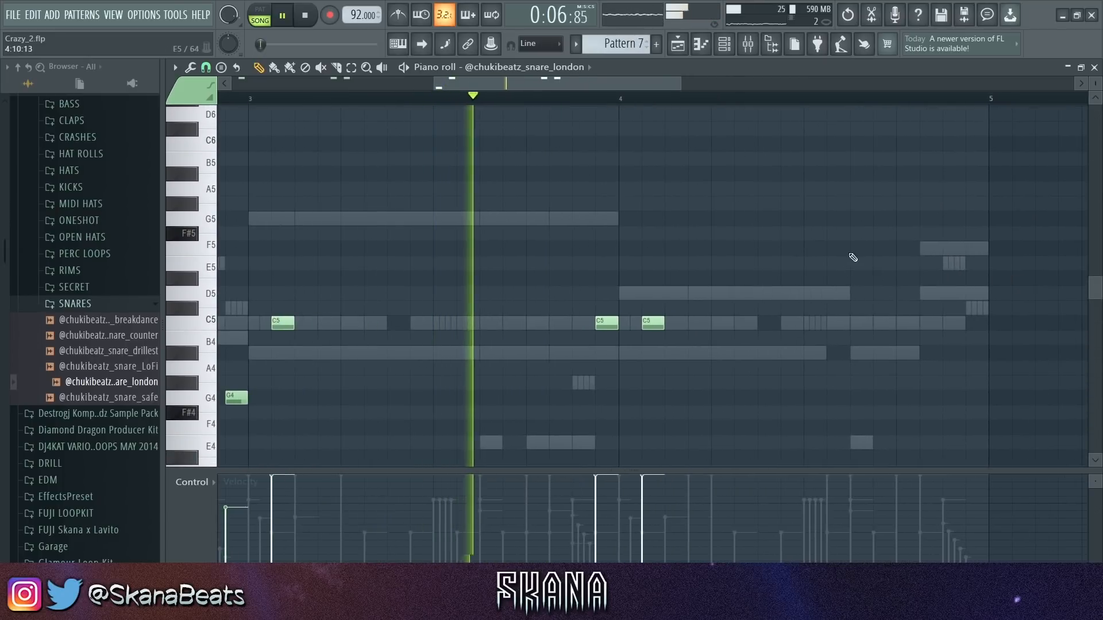
click(867, 248)
click(831, 249)
click(862, 264)
key(space)
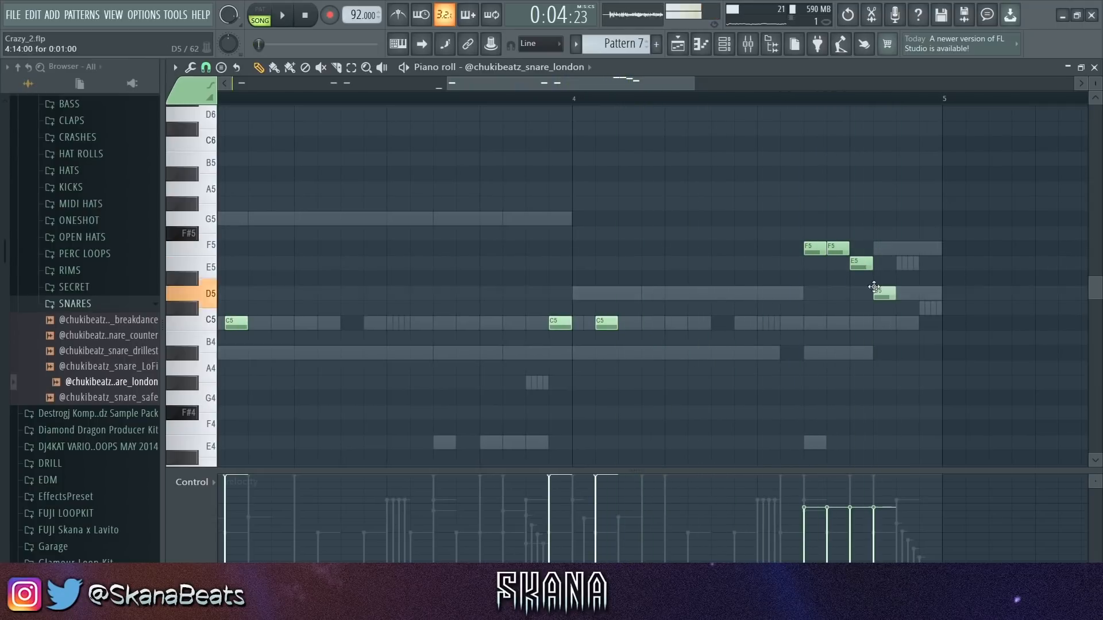
Step: Rework the bar 4 snare fill to descend to C#5 and C5, and chop its E5 note into two hits
click(847, 97)
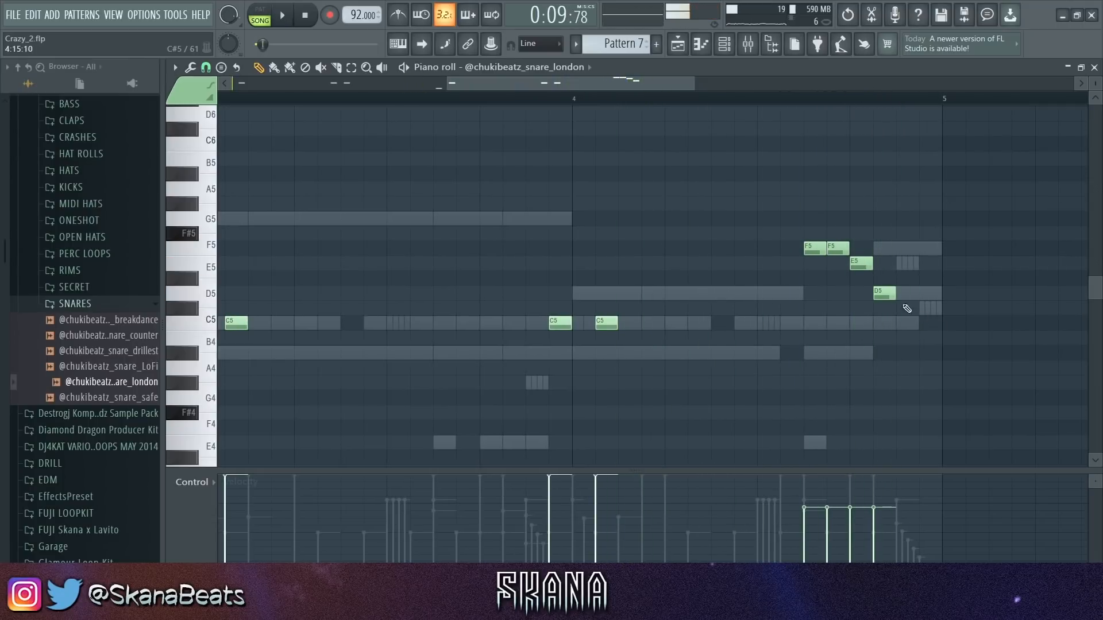
key(space)
drag(870, 259, 869, 283)
key(alt+u)
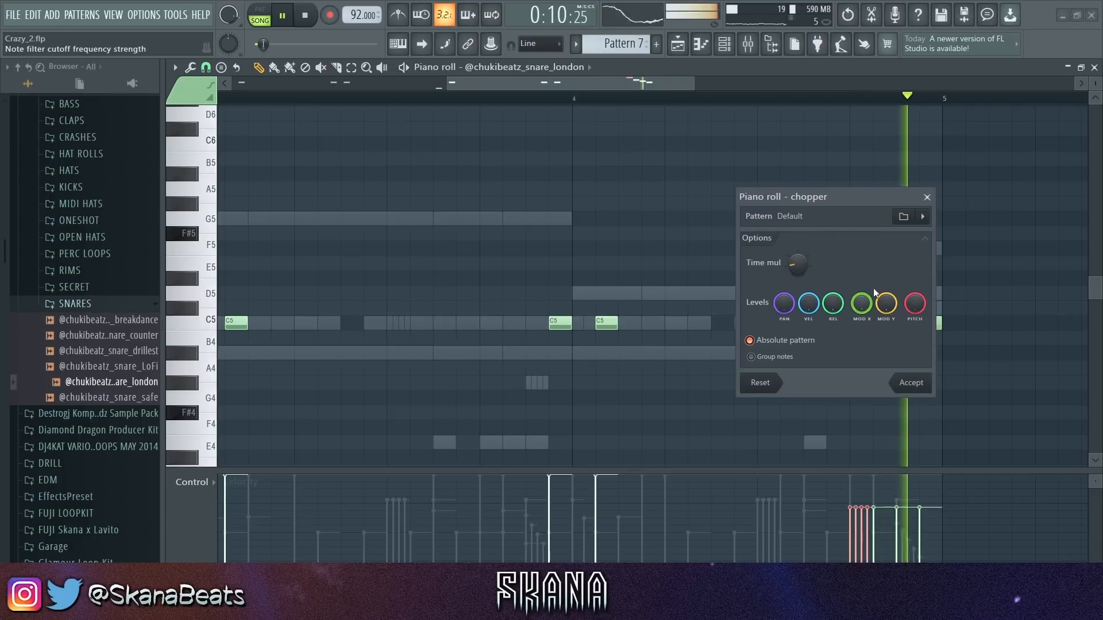
click(910, 382)
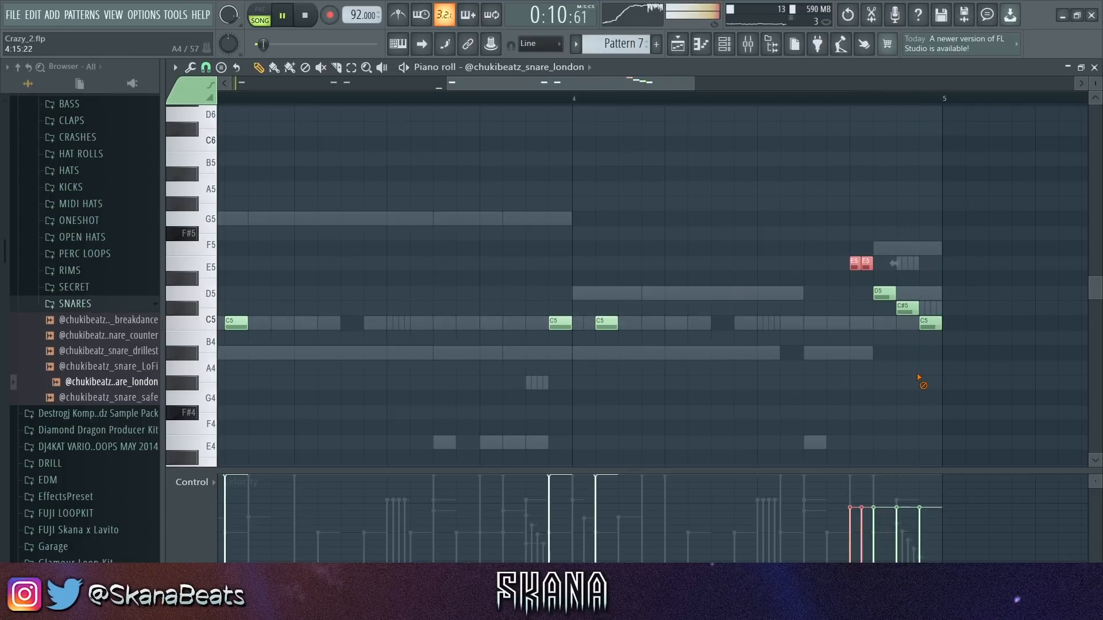
Step: Close the snare's piano roll to return to the full playlist arrangement and save the project
scroll(862, 352, down, 3)
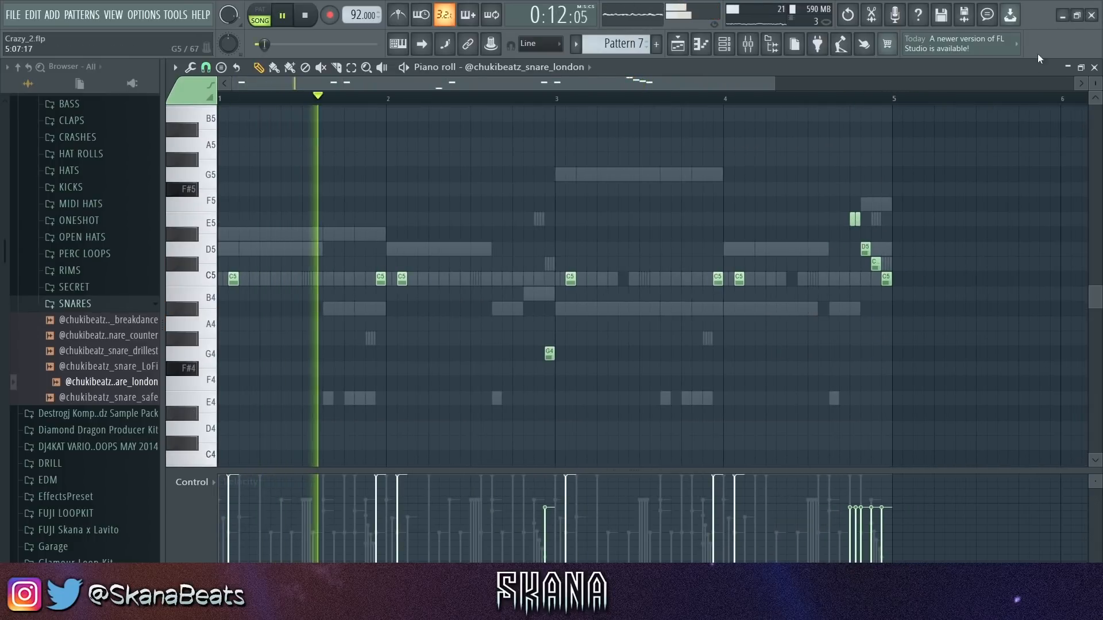
click(1094, 68)
right_click(760, 509)
scroll(575, 436, down, 2)
key(ctrl+s)
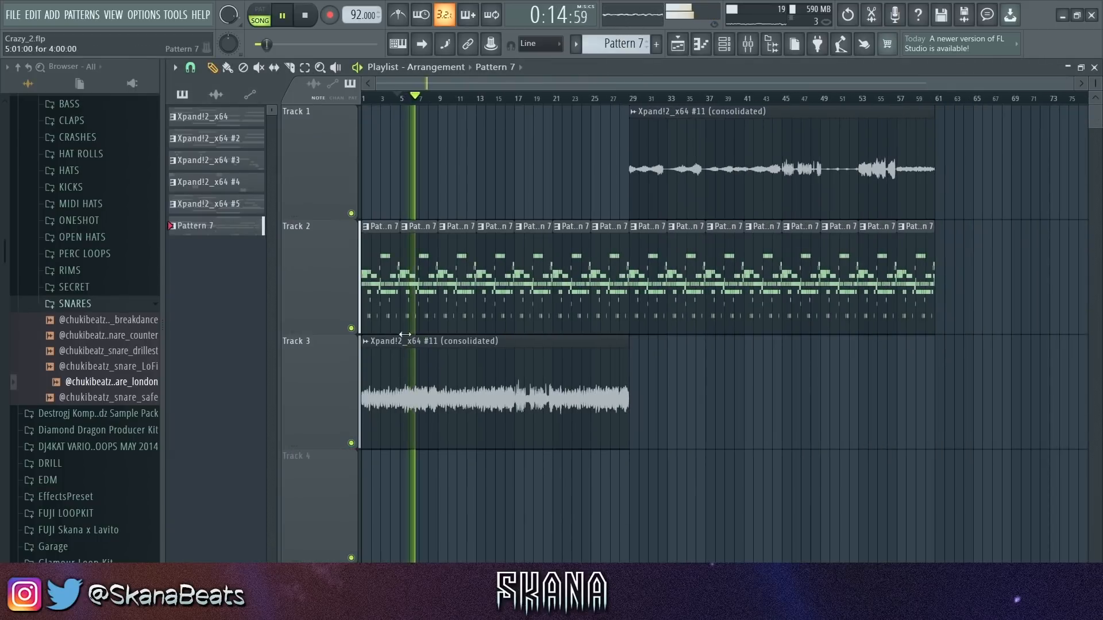